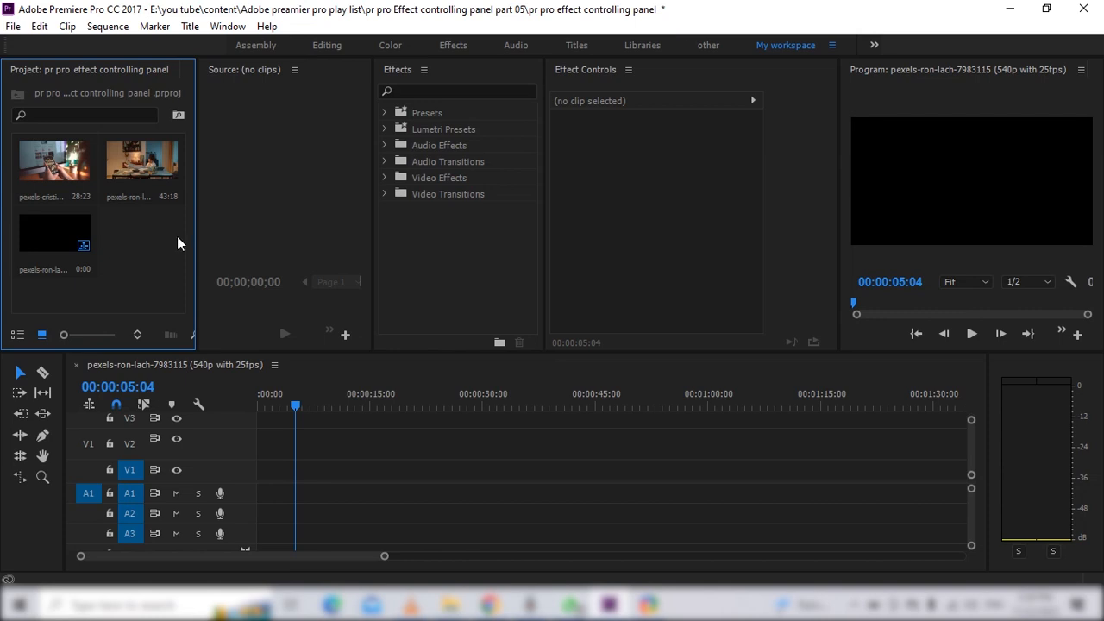
Check that Effect Controls is enabled in the list of available panels.
left_click(793, 115)
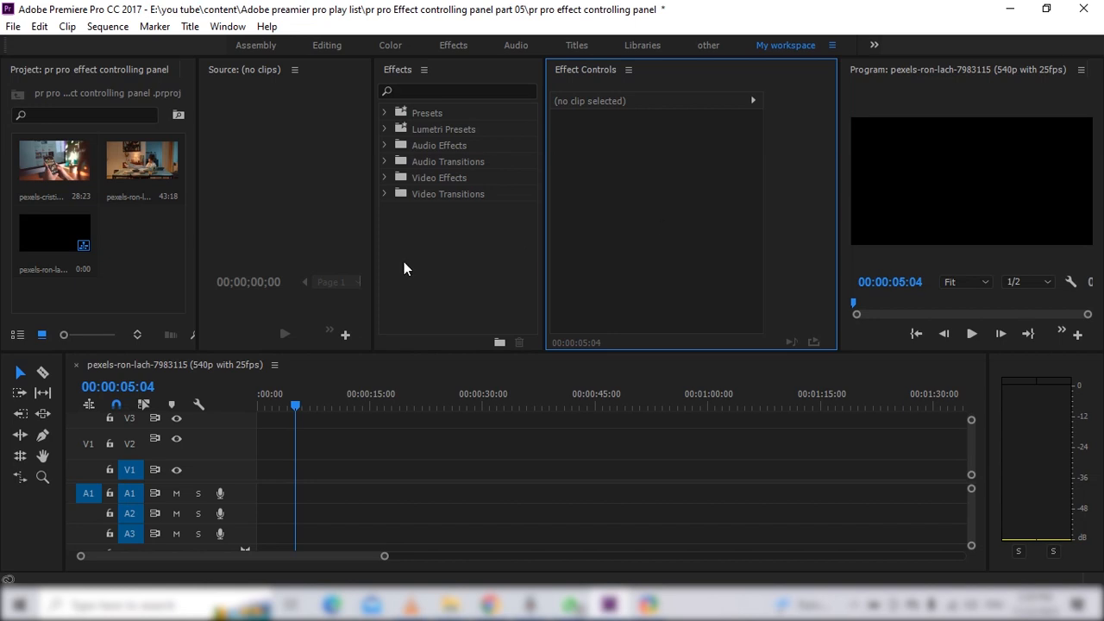
left_click(232, 27)
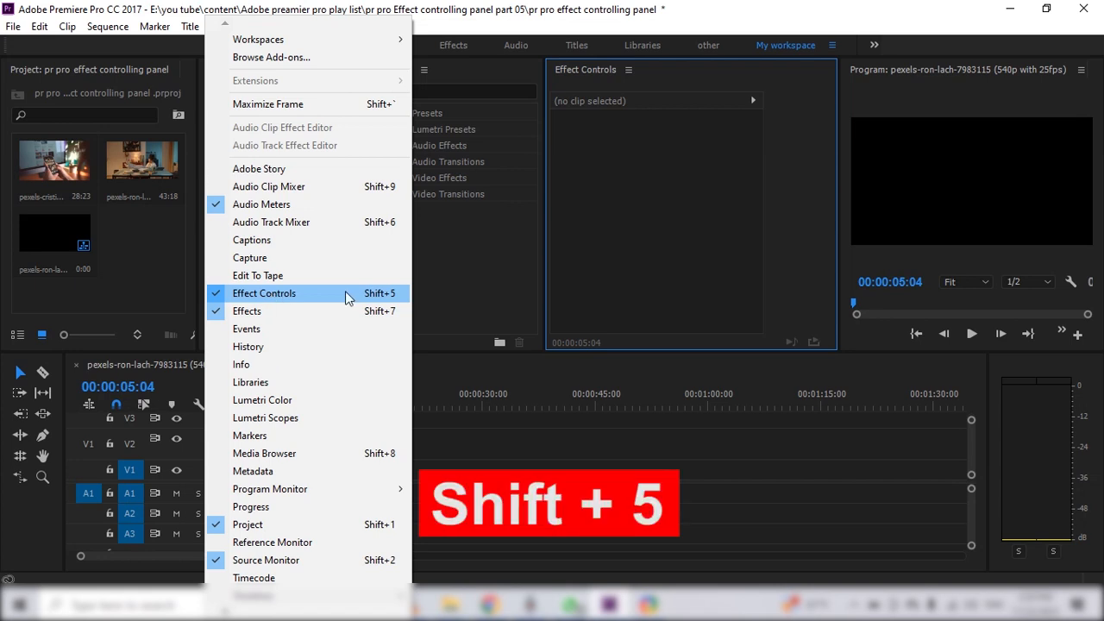
left_click(664, 271)
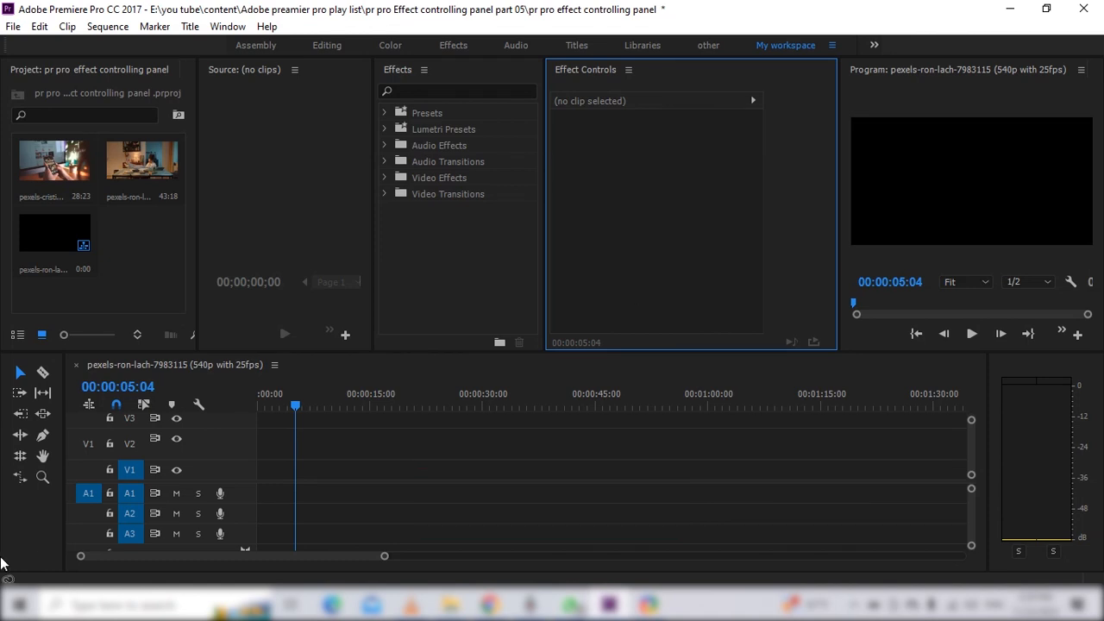
Place the 720p phone clip on track V1 at about 00:00:07, keeping the existing sequence settings.
left_click(358, 380)
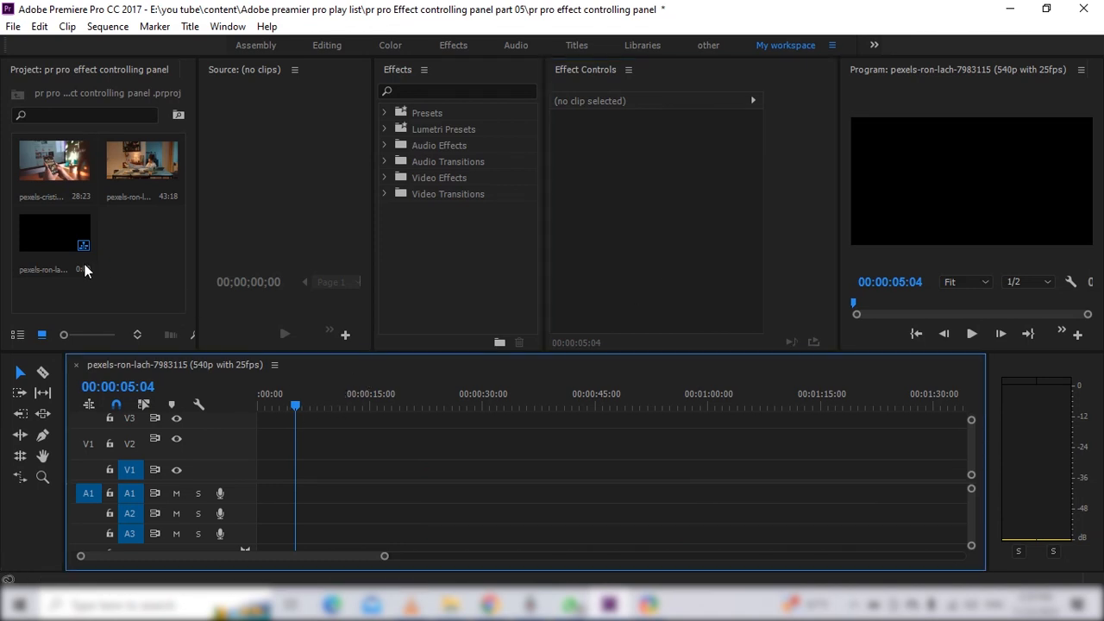
left_click(65, 160)
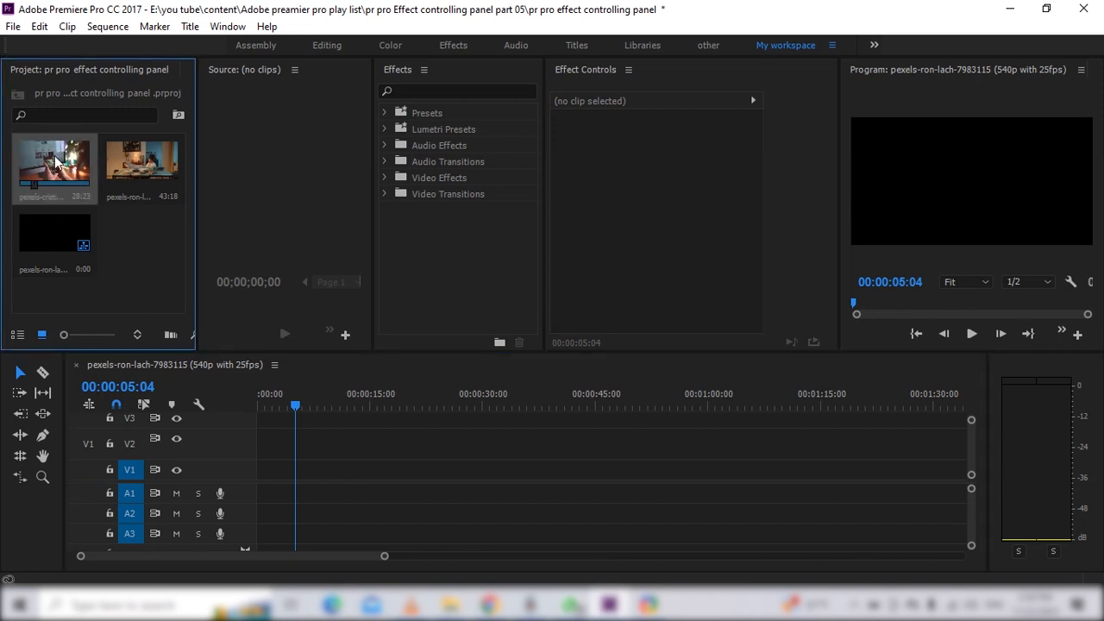
left_click_drag(55, 161, 310, 481)
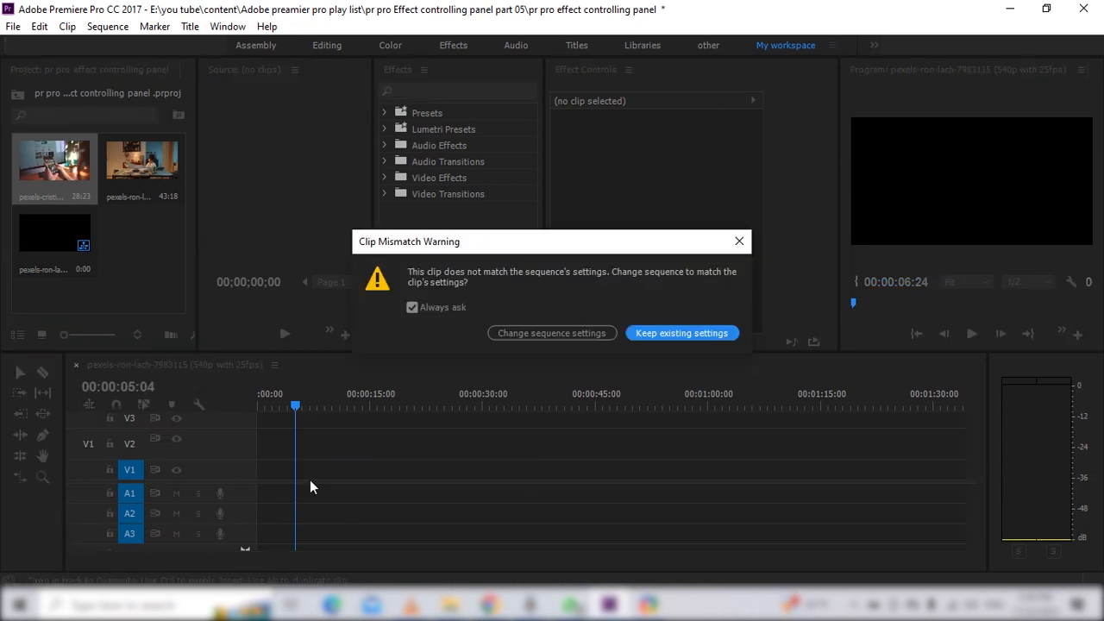
left_click(691, 333)
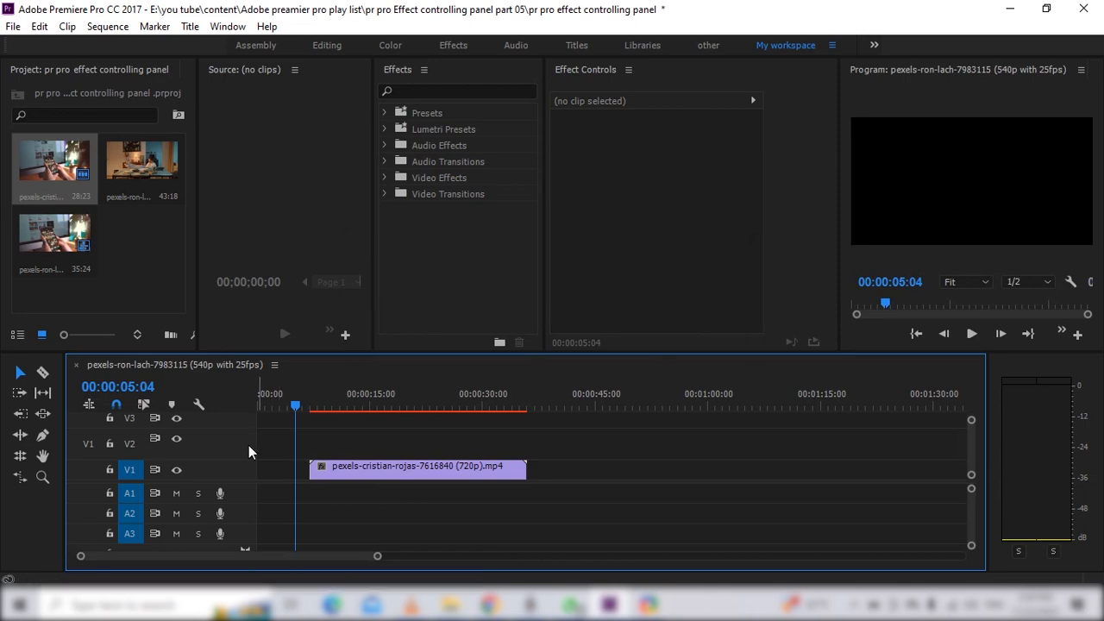
Increase the height of track V1 and scrub through the phone clip, leaving the playhead at 00:00:09:06.
left_click_drag(242, 481, 238, 513)
left_click_drag(327, 406, 434, 401)
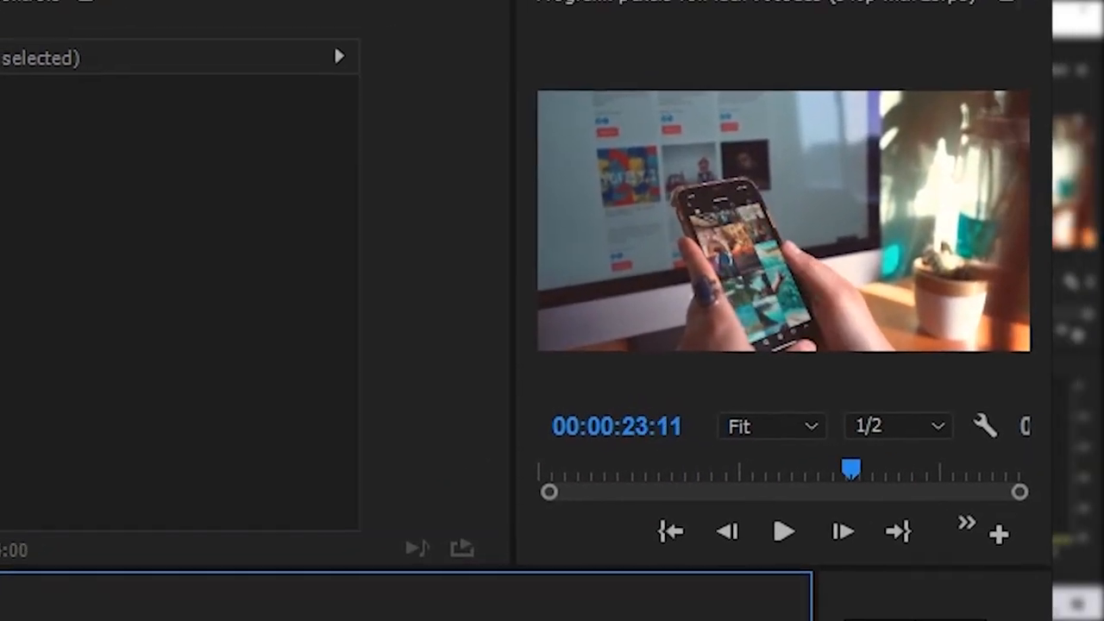
left_click_drag(367, 431, 264, 434)
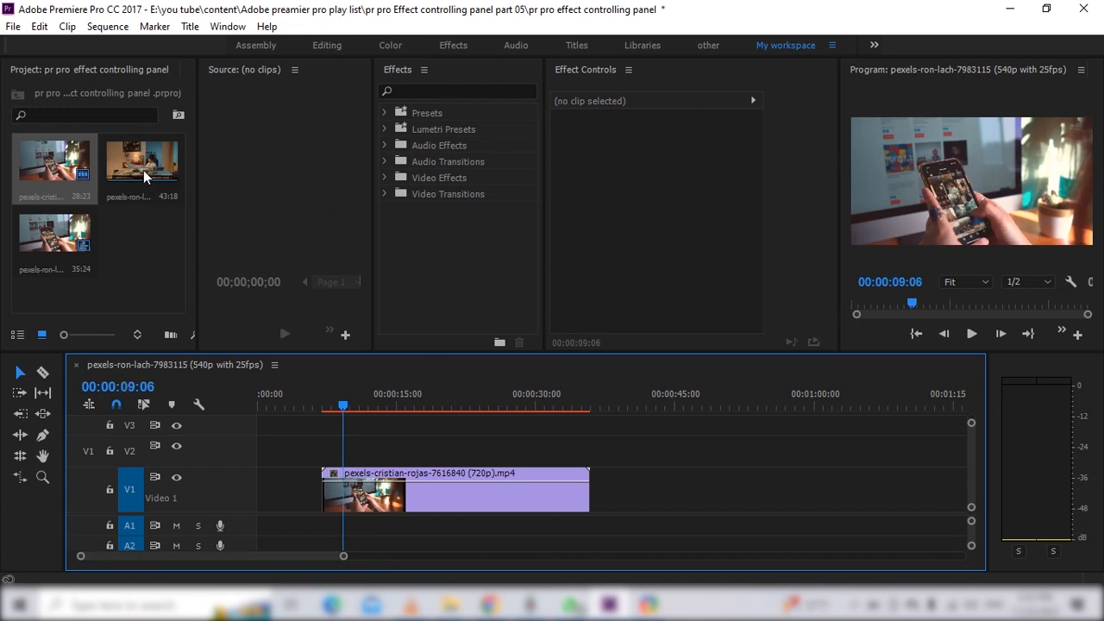
Add the 540p clip to track V1 after the phone clip, and review the phone clip's effect properties.
left_click_drag(143, 170, 628, 484)
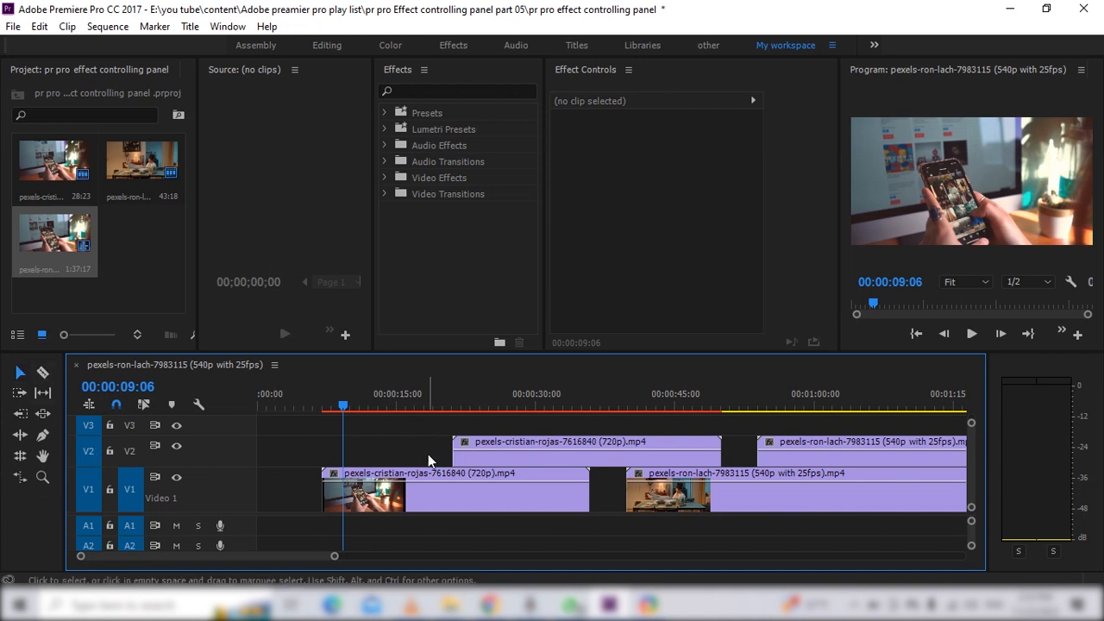
left_click(373, 497)
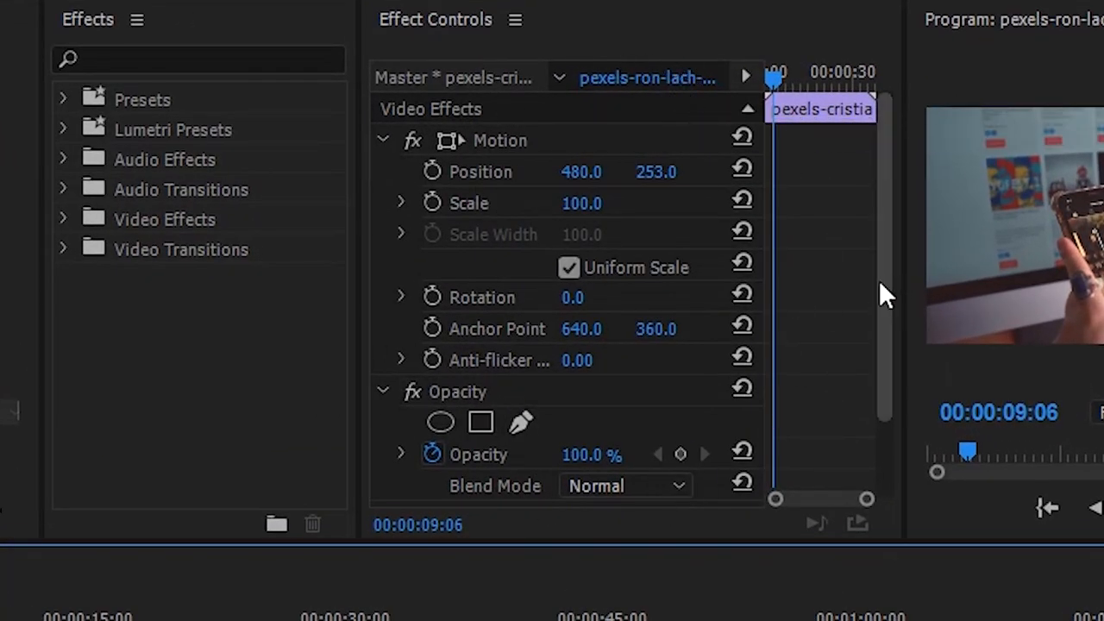
scroll(892, 401, "down", 3)
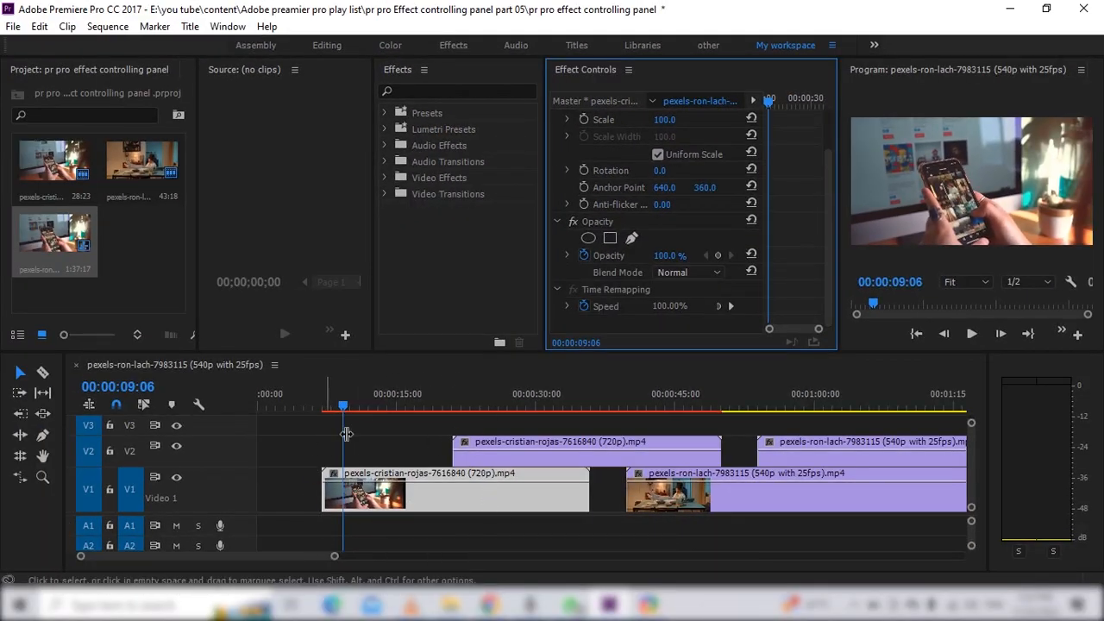
left_click_drag(346, 405, 383, 402)
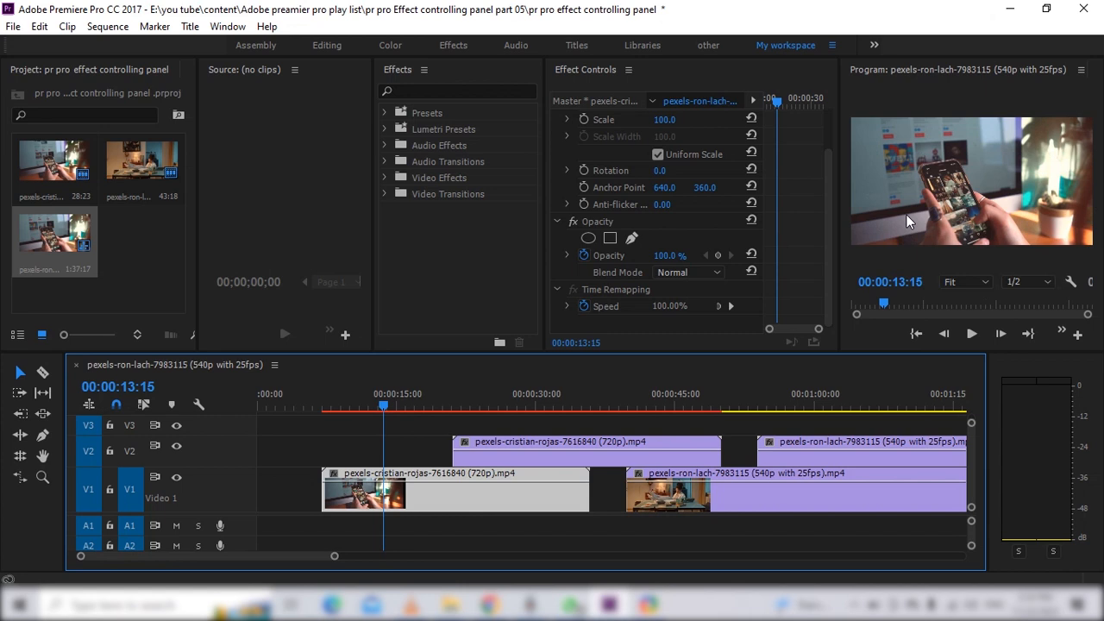
left_click(375, 401)
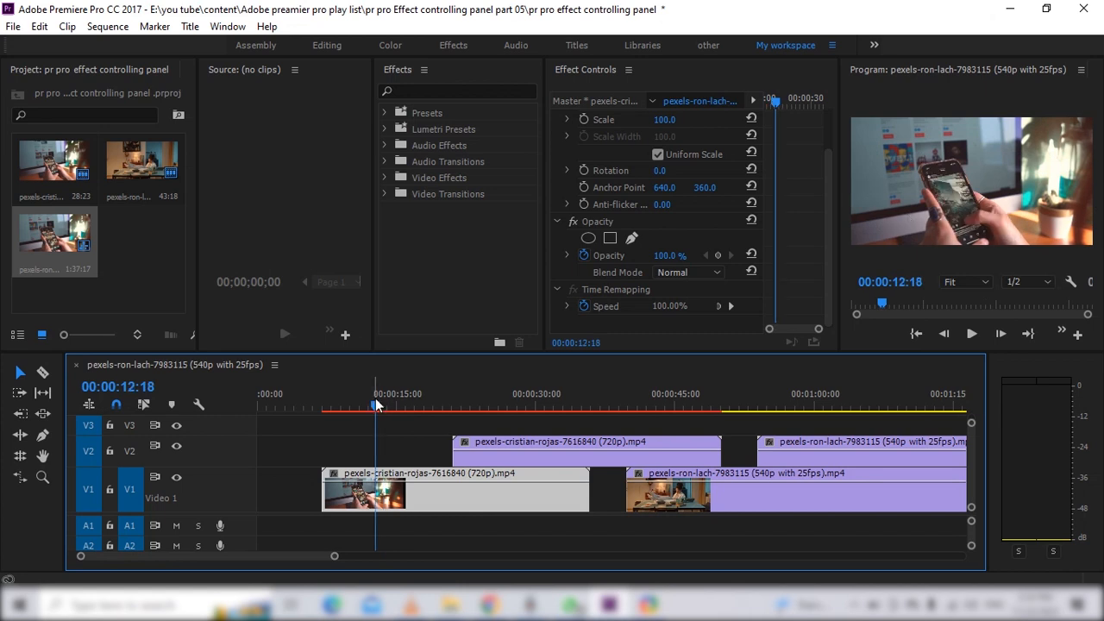
Remove both clips from track V2 and the 540p clip from track V1, leaving only the phone clip.
left_click(537, 457)
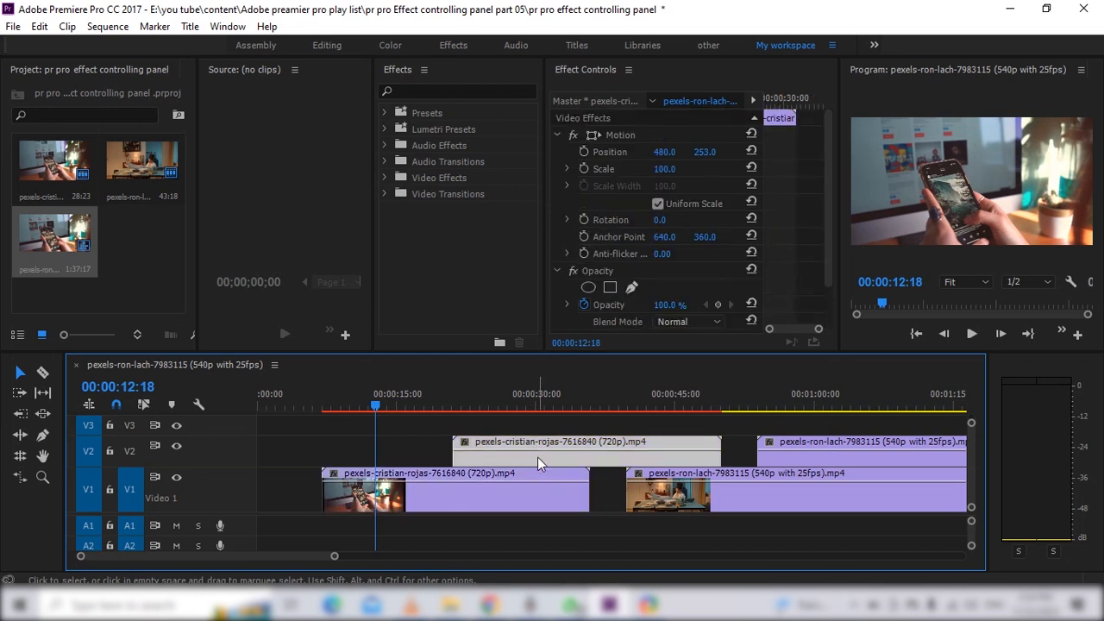
key("Delete")
left_click(783, 459)
key("Delete")
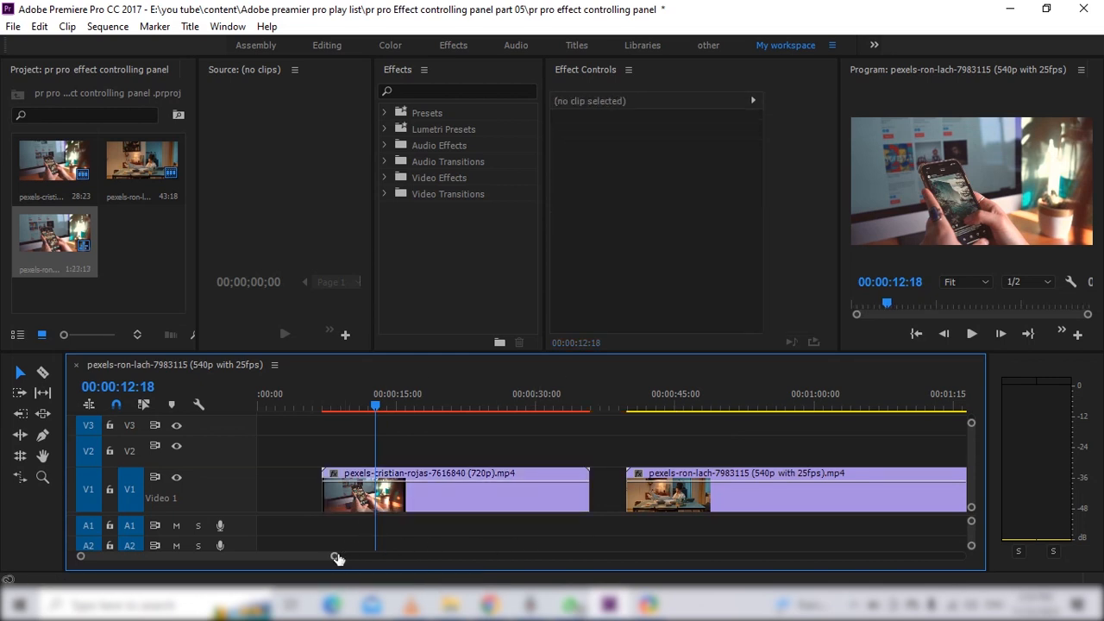
left_click_drag(336, 558, 478, 558)
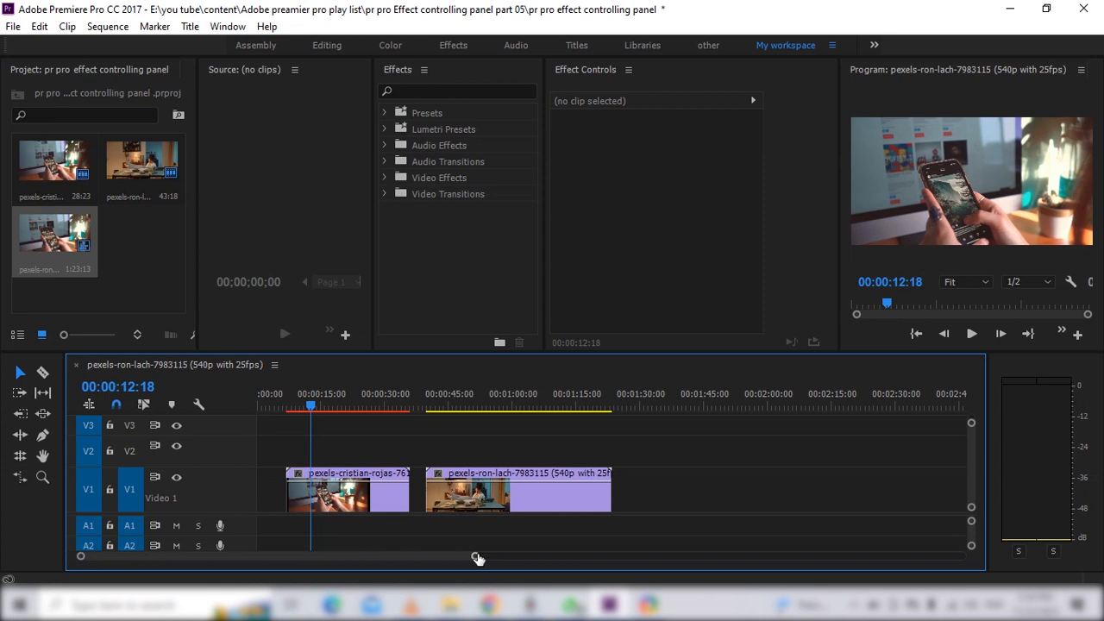
key("ctrl+z")
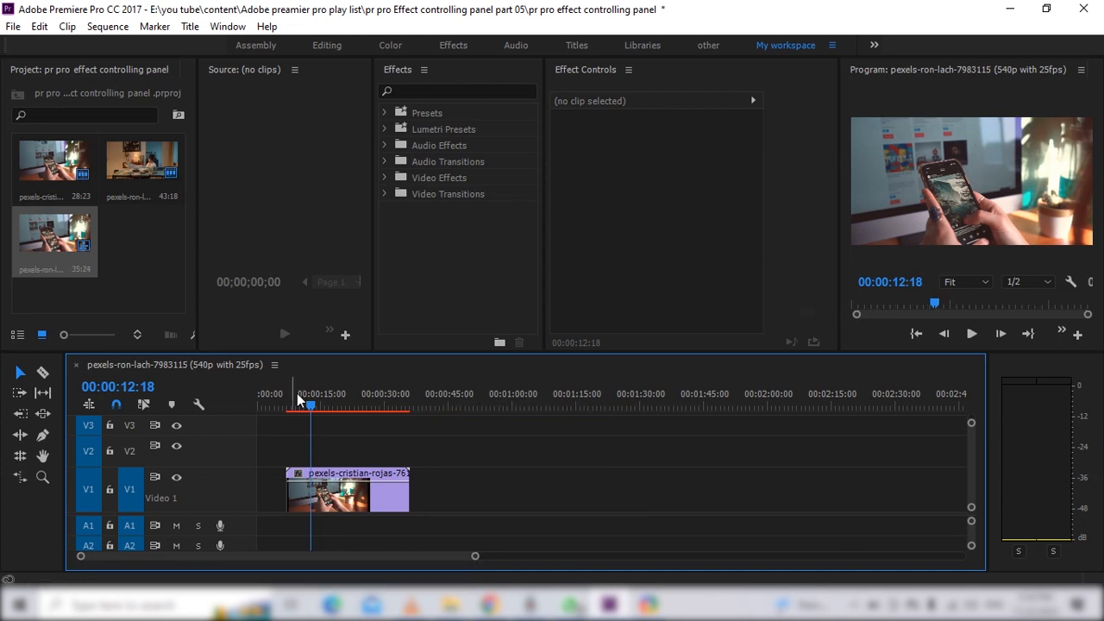
Select the phone clip on V1 and review its Motion, Opacity and Time Remapping properties.
left_click_drag(477, 558, 404, 560)
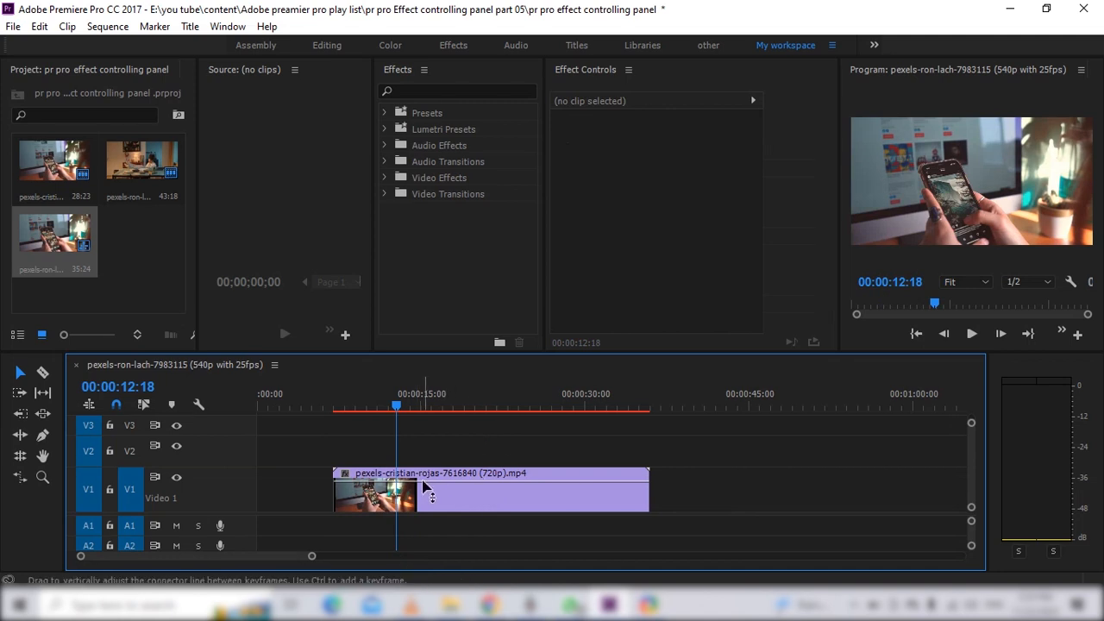
left_click(426, 488)
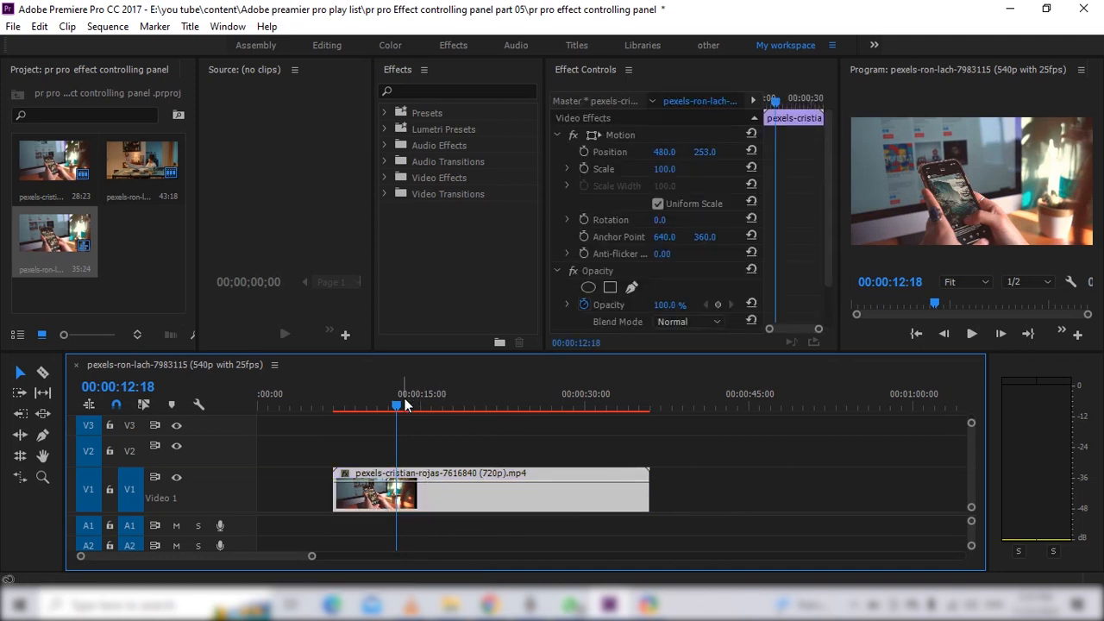
left_click_drag(405, 405, 438, 410)
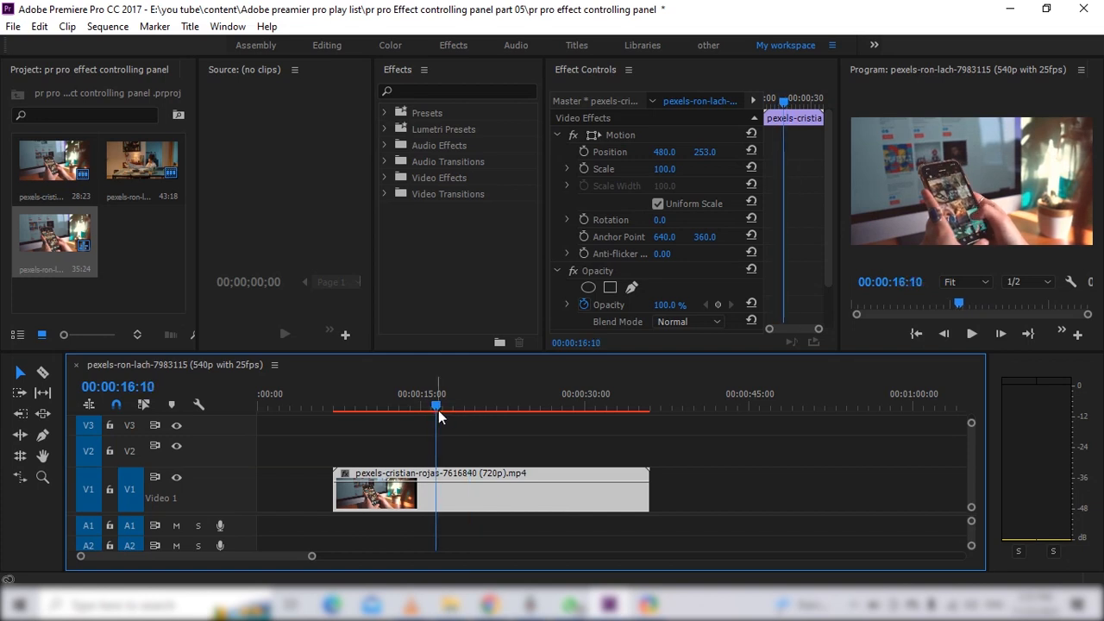
left_click(663, 196)
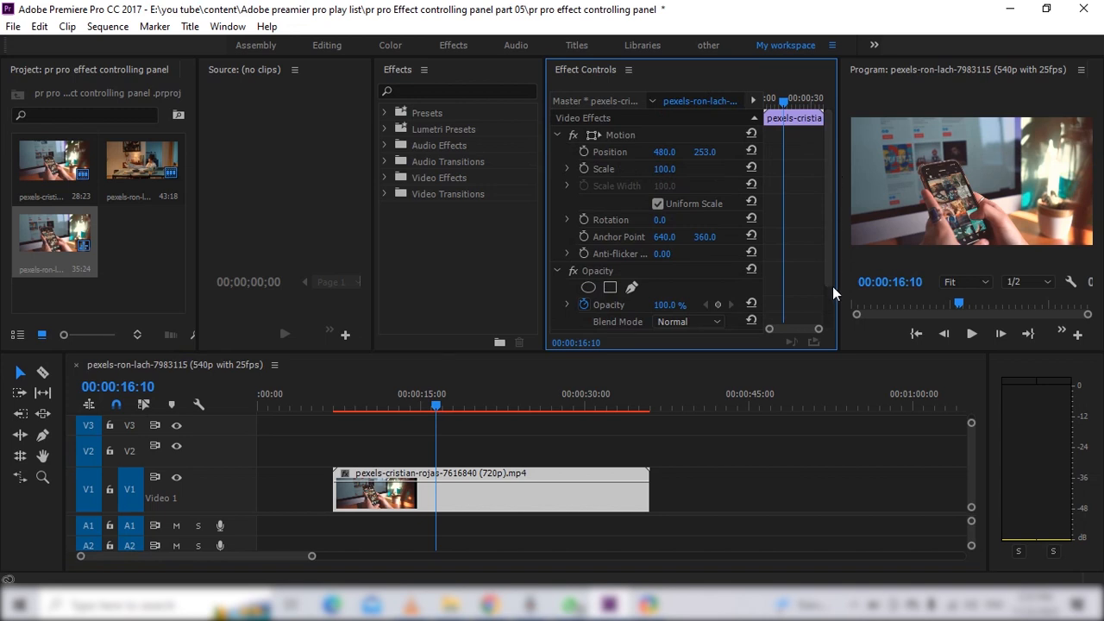
left_click_drag(829, 259, 831, 157)
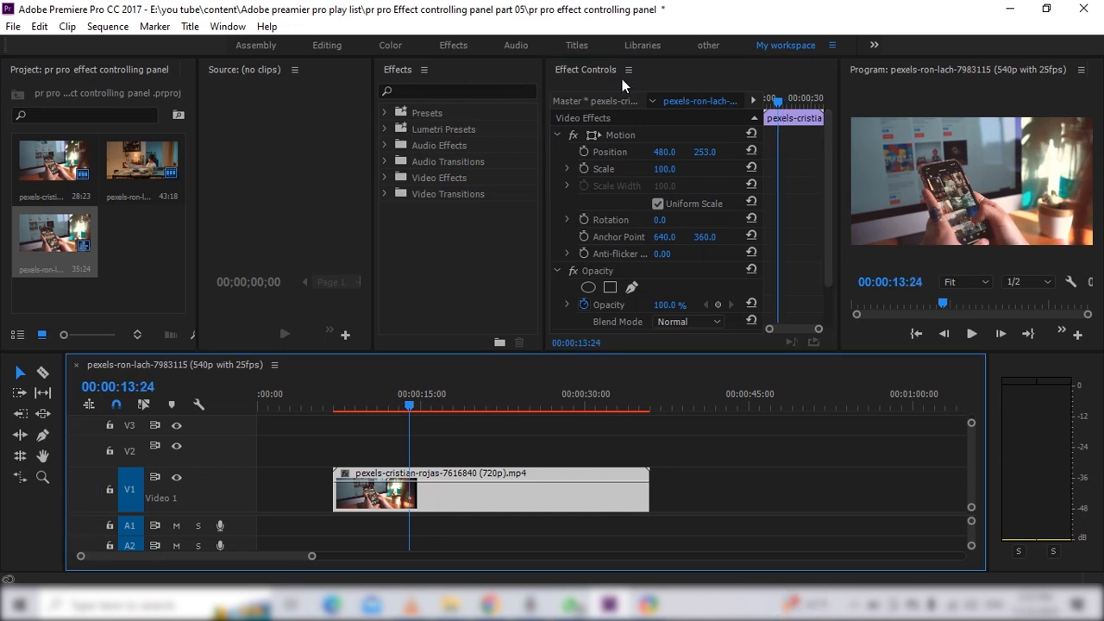
Close the Effects panel and the Source monitor to make room for Effect Controls.
left_click(420, 70)
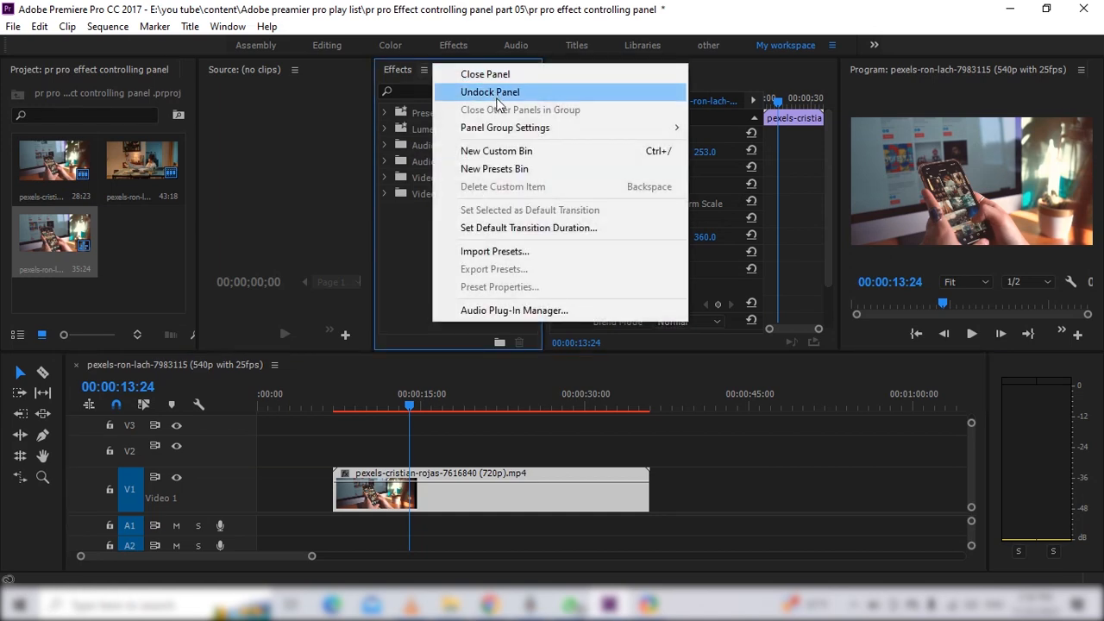
left_click(511, 76)
left_click(294, 69)
left_click(355, 75)
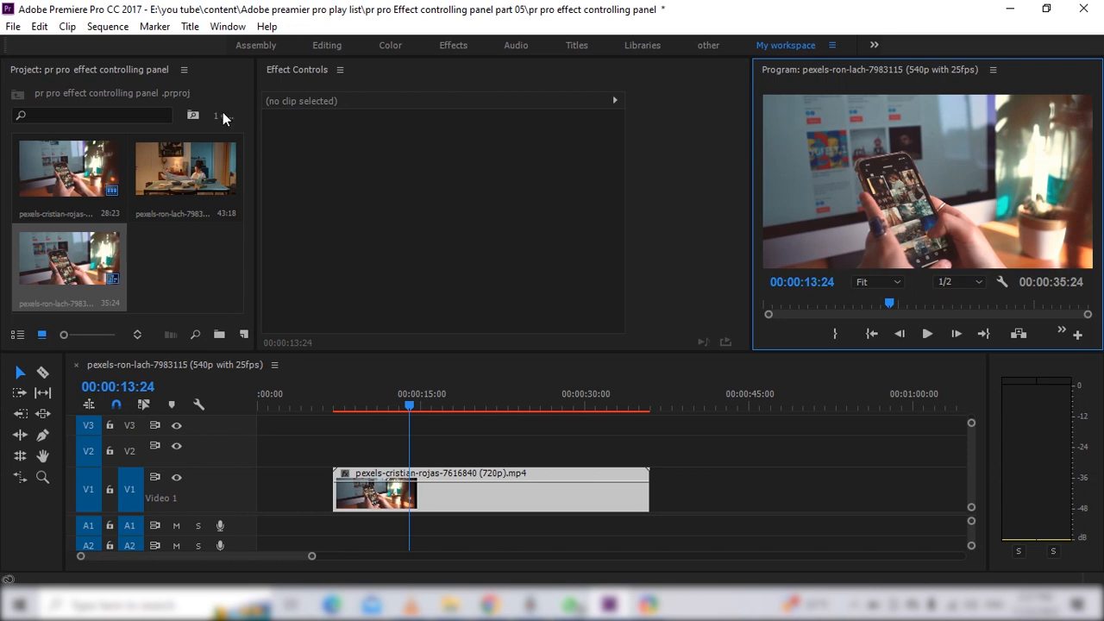
left_click(211, 71)
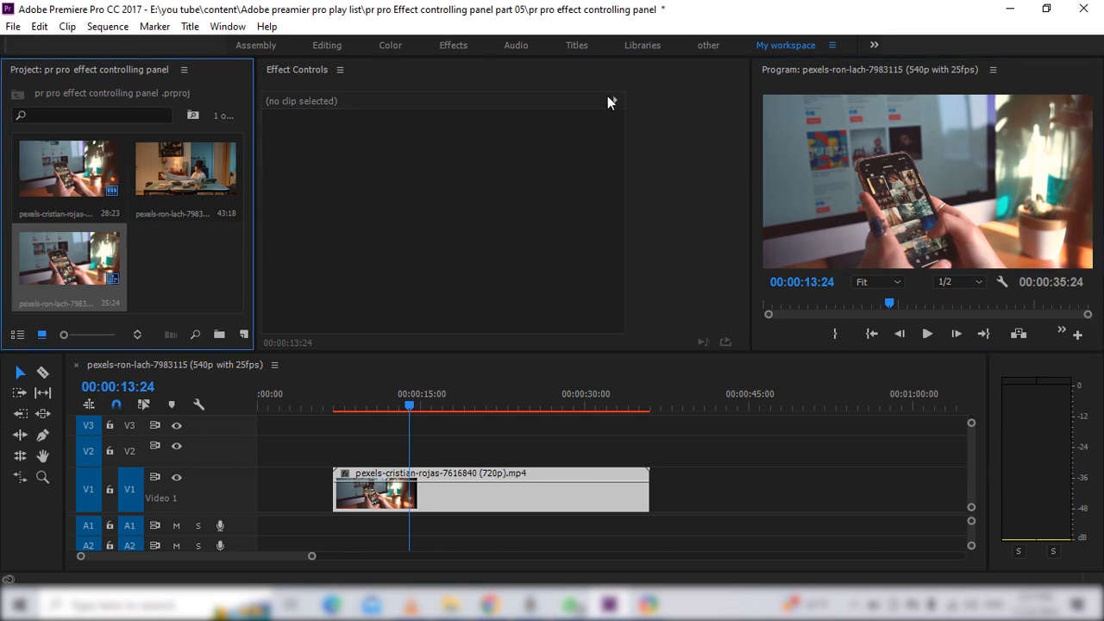
left_click(645, 76)
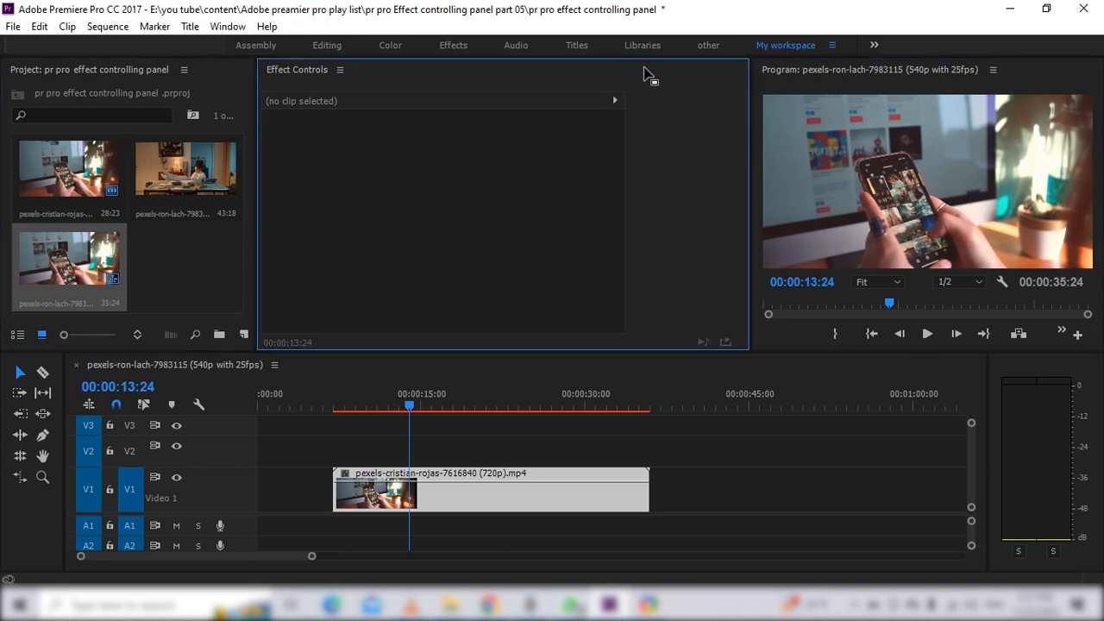
left_click(1025, 83)
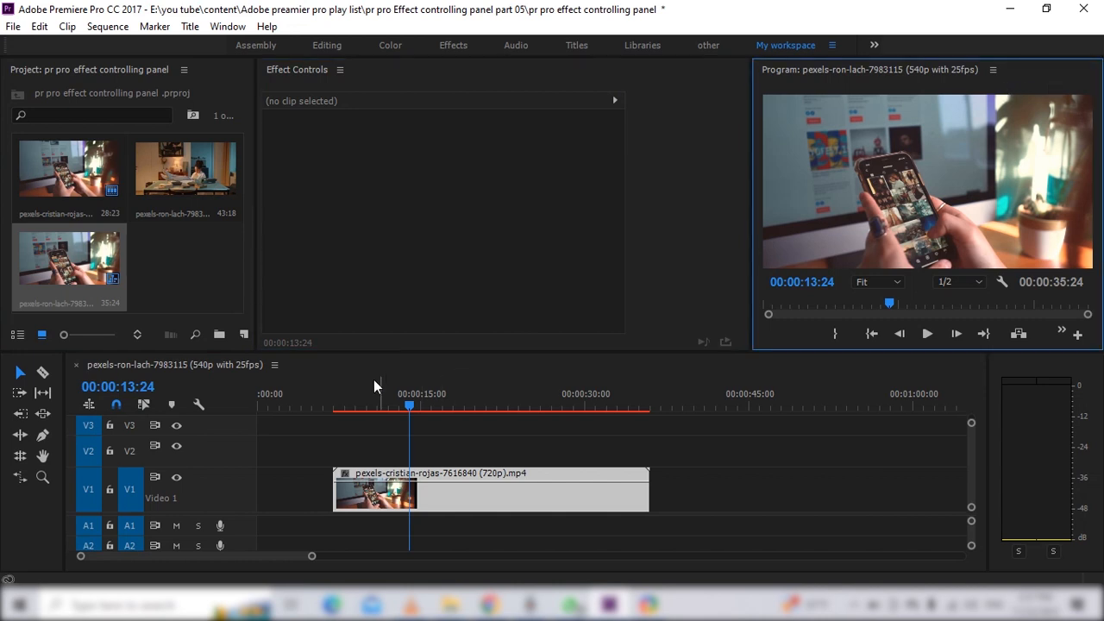
Move the playhead to 00:00:08:09 with the phone clip selected, and save the project.
left_click(436, 371)
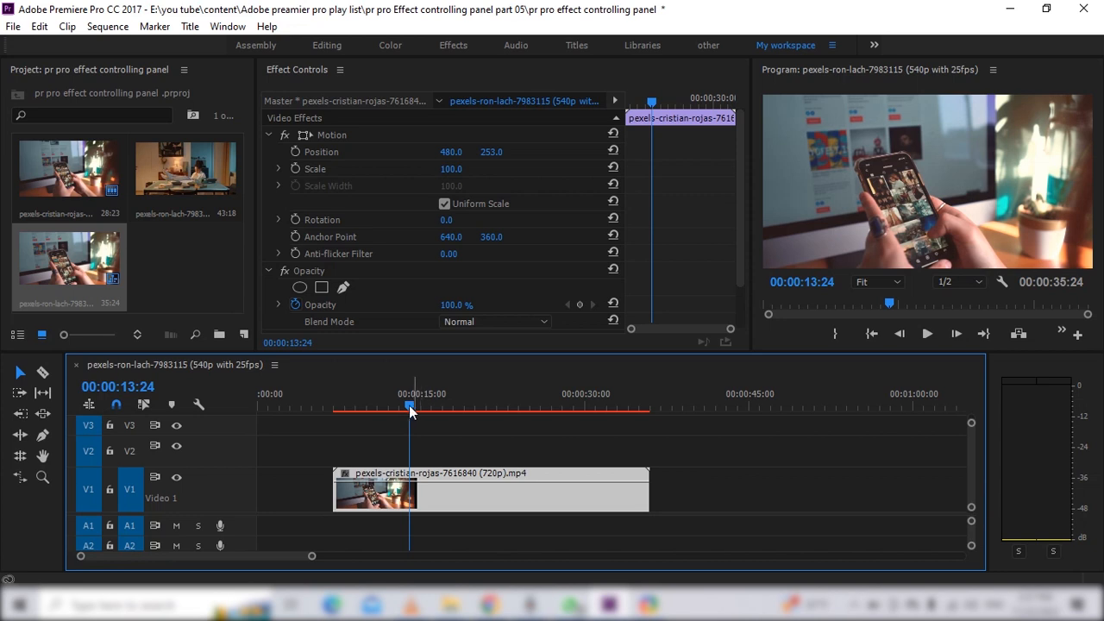
left_click_drag(407, 399, 351, 413)
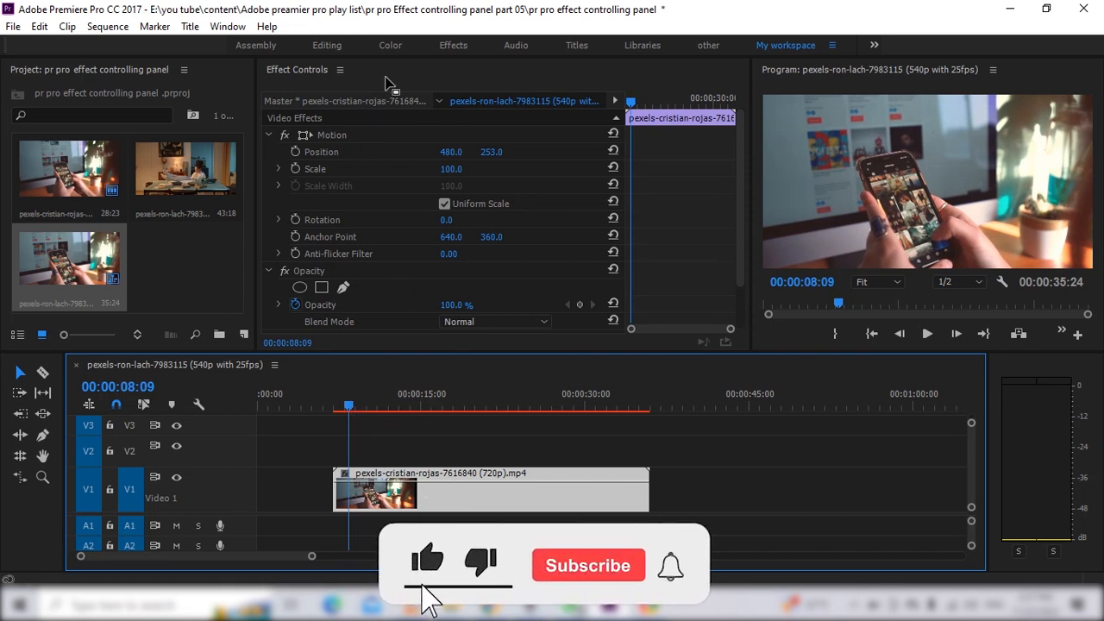
left_click(405, 175)
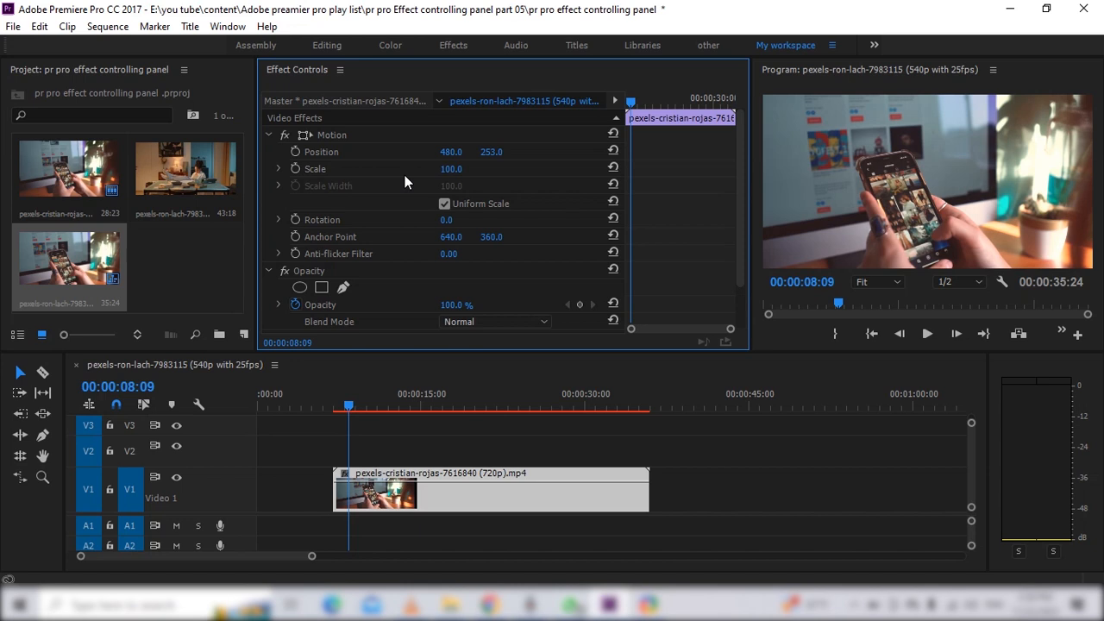
key("ctrl+s")
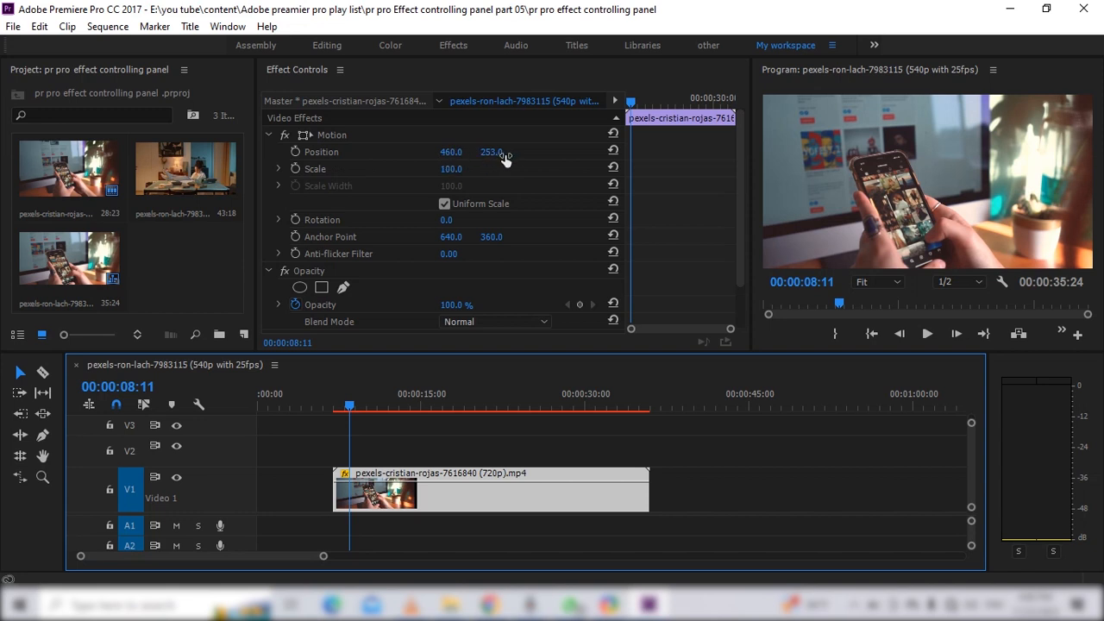
Shift the phone clip horizontally in the frame with its Position property, finishing at a horizontal value of 465.
left_click_drag(453, 154, 497, 152)
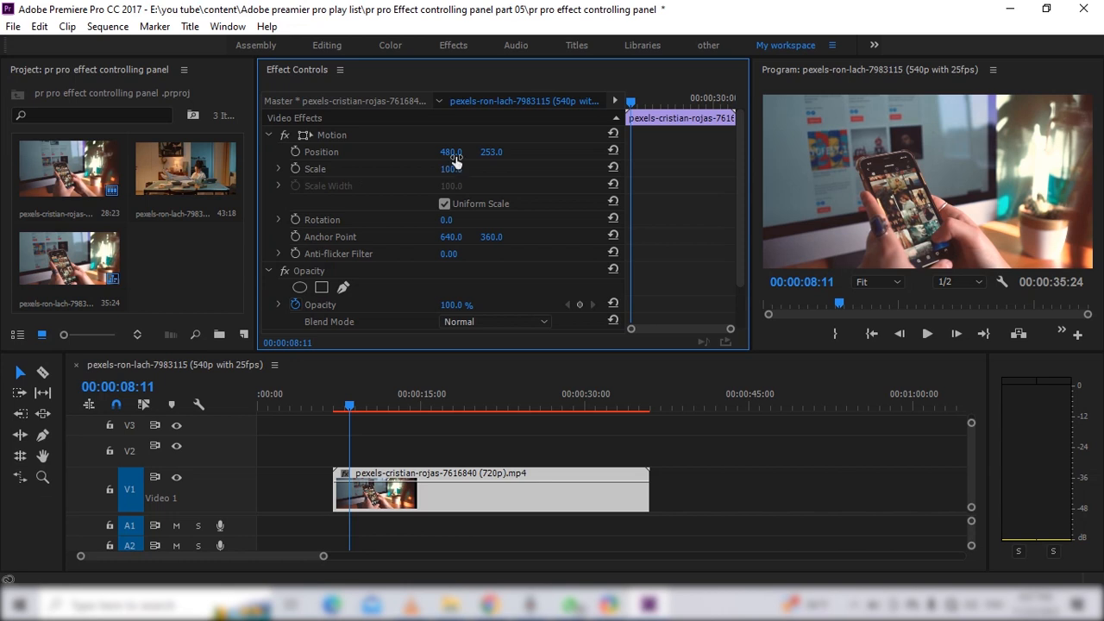
left_click_drag(448, 158, 1103, 157)
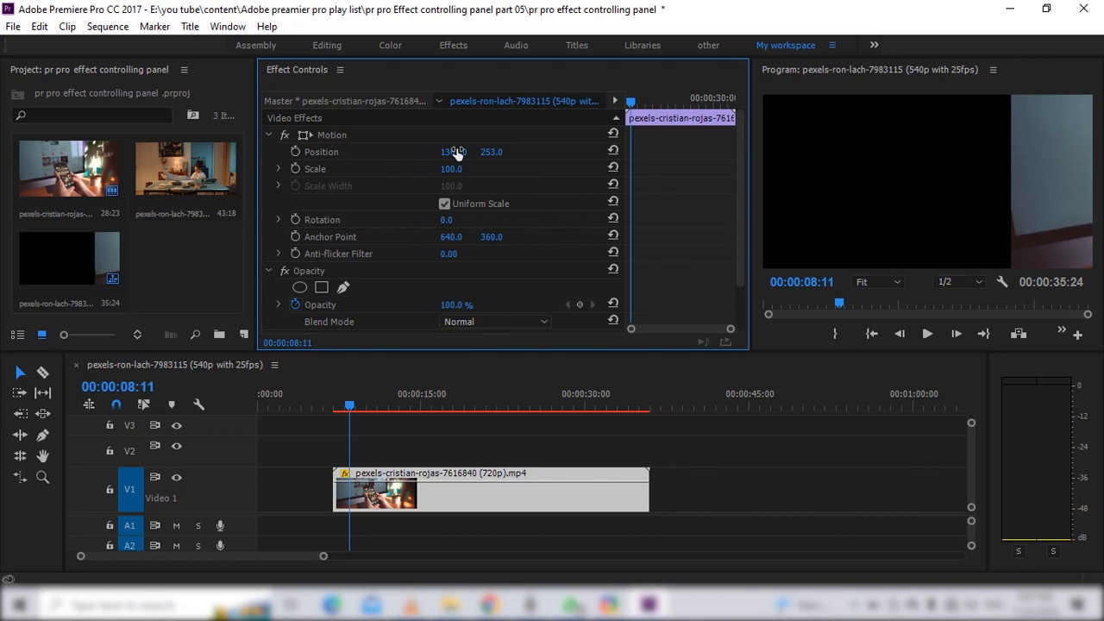
left_click_drag(458, 152, 1, 151)
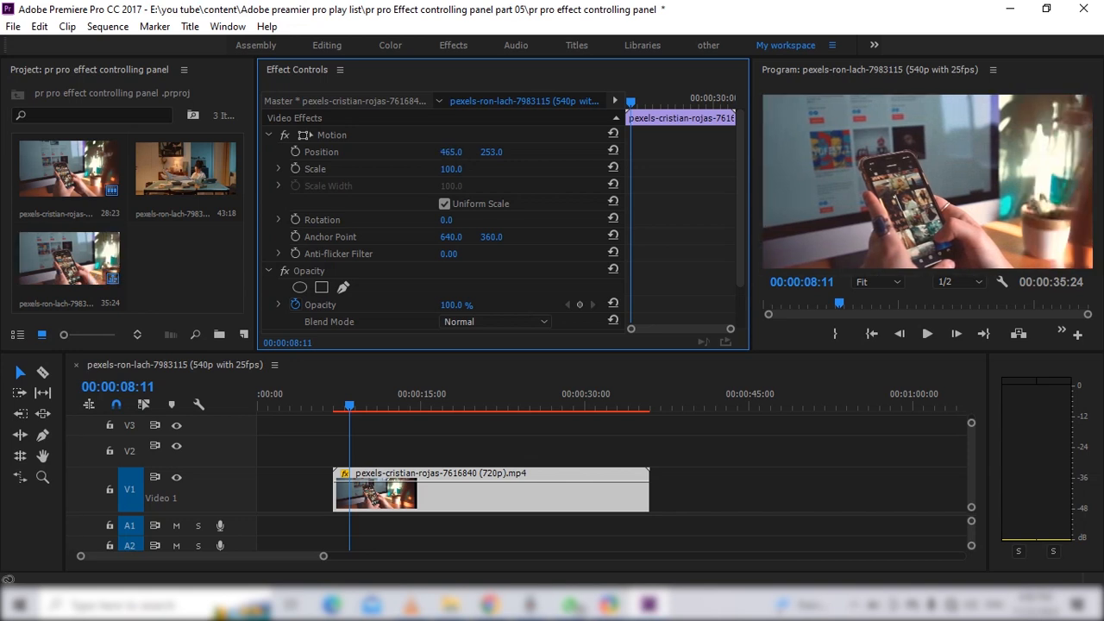
Set the phone clip's Position to 476 horizontally and 270 vertically.
mouse_move(452, 151)
left_mouse_down()
mouse_move(229, 151)
mouse_move(457, 153)
left_mouse_up()
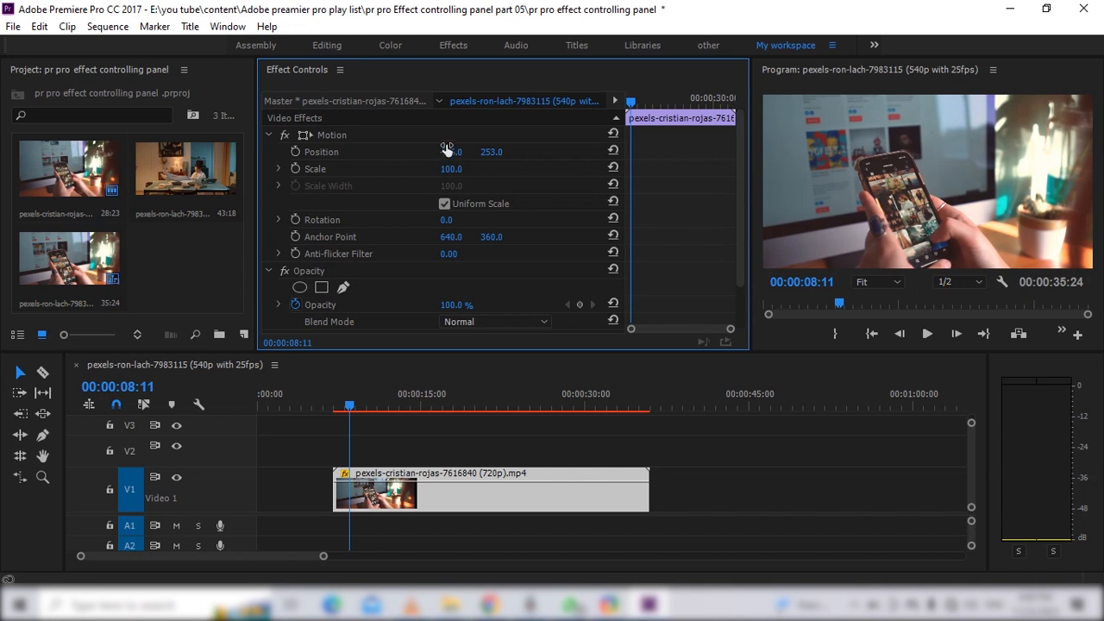
left_click(490, 151)
type("270")
key("Return")
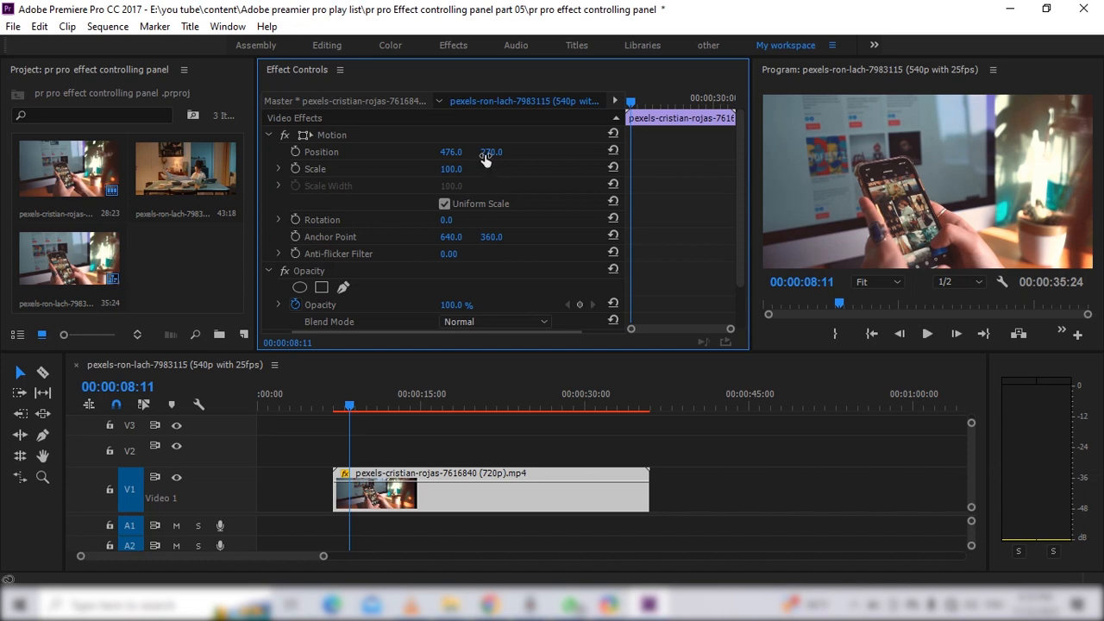
Shift the phone clip down out of the frame and back to a vertical Position of 286, and reset Position.
mouse_move(486, 159)
left_mouse_down()
mouse_move(759, 159)
mouse_move(497, 152)
left_mouse_up()
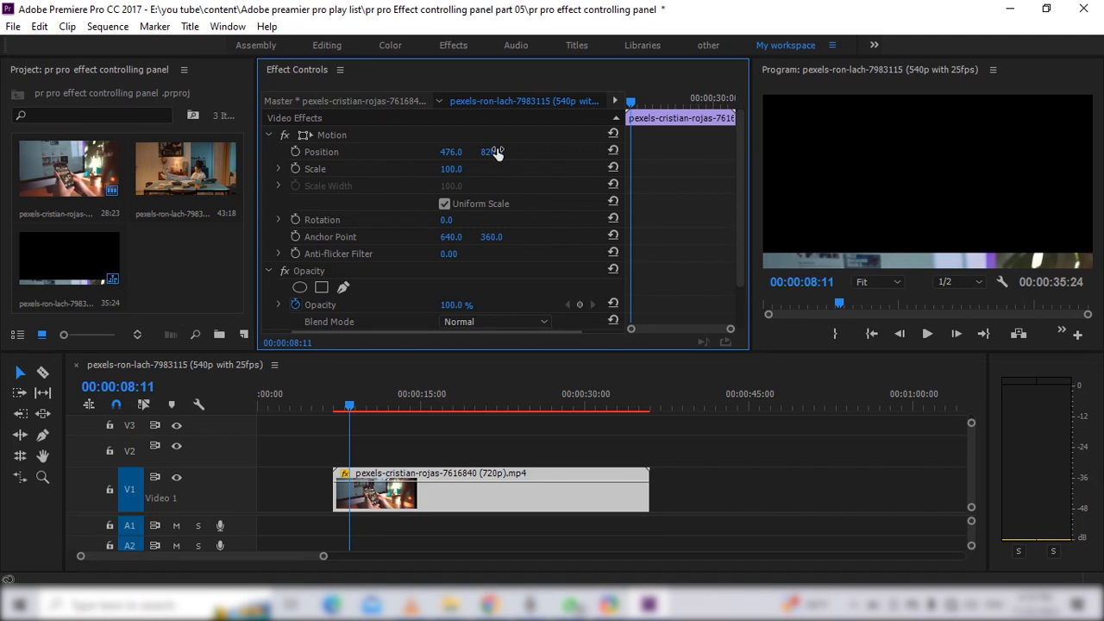
left_click_drag(479, 152, 57, 152)
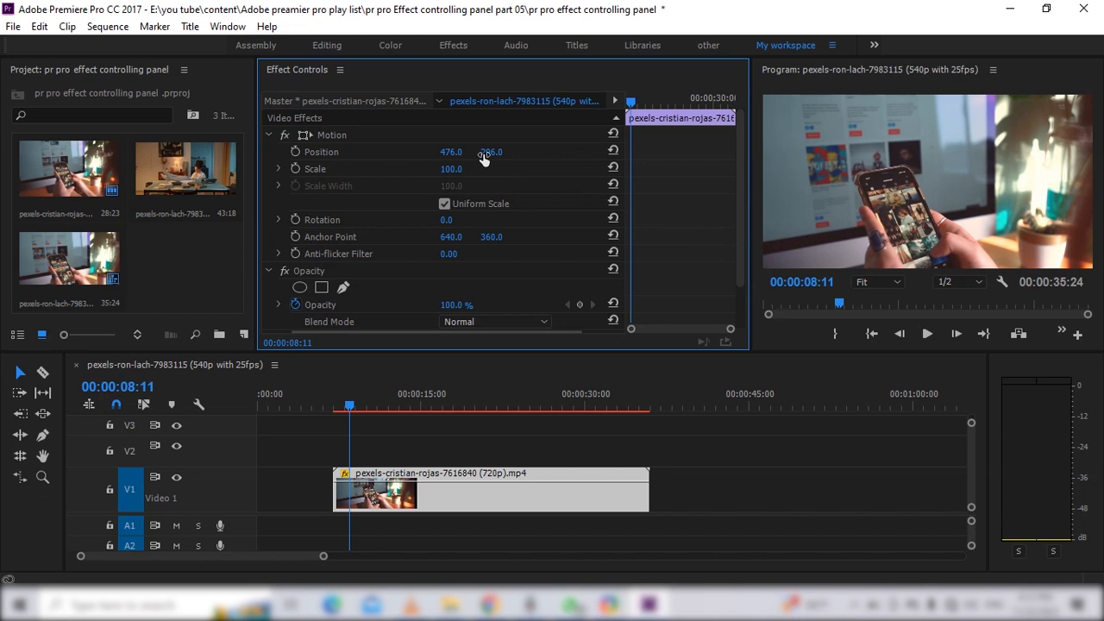
left_click(613, 152)
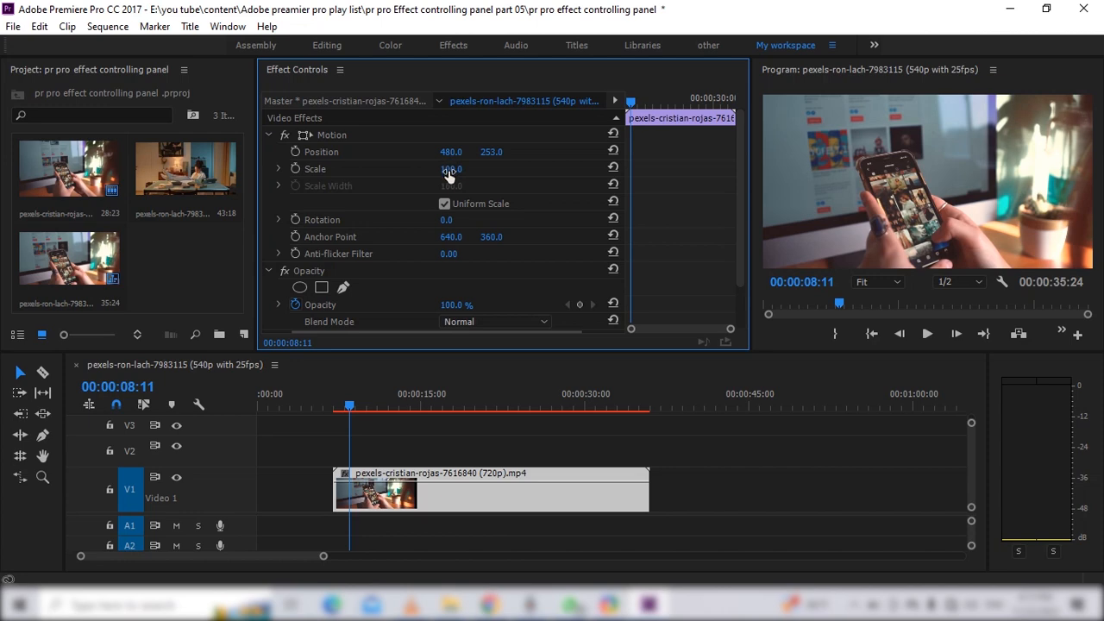
Enlarge the phone clip's Scale to 194 and 522, and reduce it to 90.
left_click_drag(448, 171, 509, 174)
left_click(510, 173)
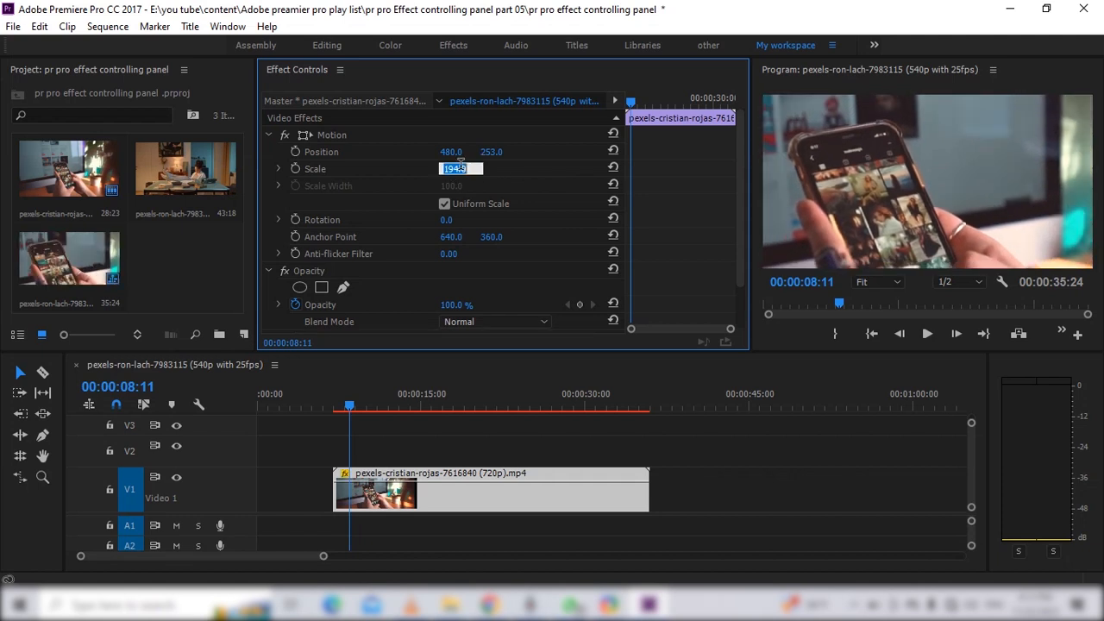
type("522")
key("Return")
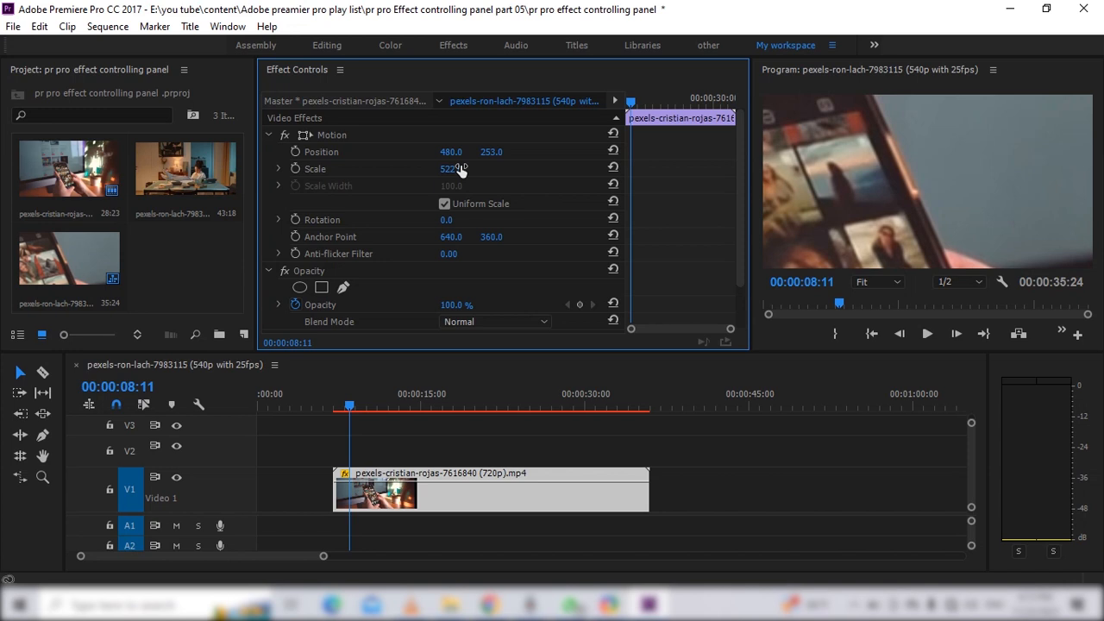
left_click_drag(449, 169, 134, 169)
left_click_drag(461, 169, 388, 169)
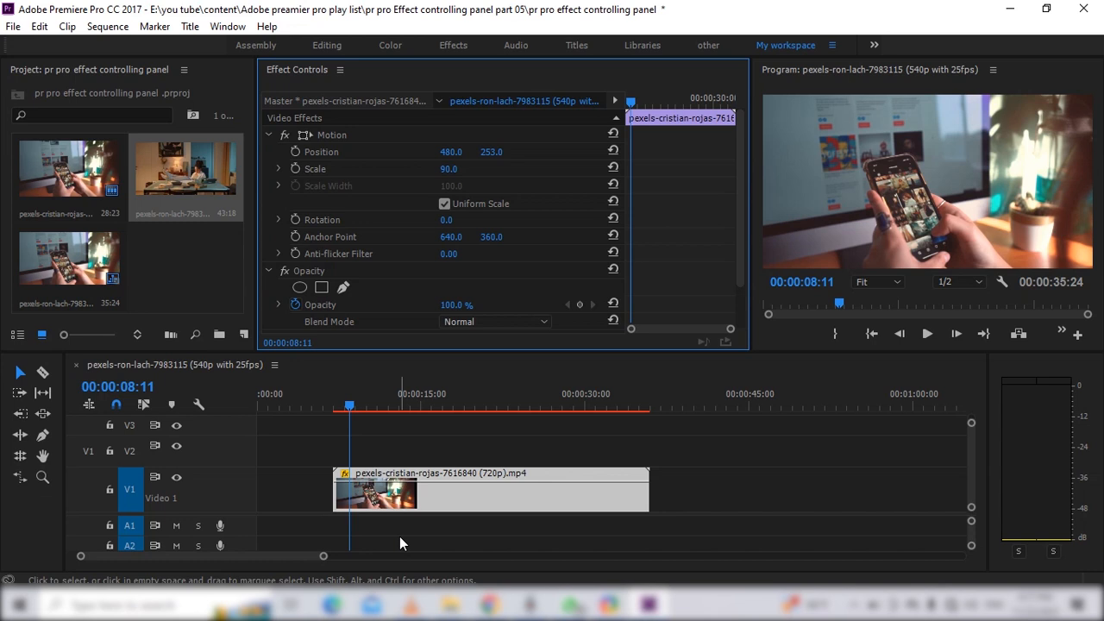
Shrink the phone clip to a Scale of 34, move it toward the frame's upper left, and reset Position and Scale.
left_click(427, 513)
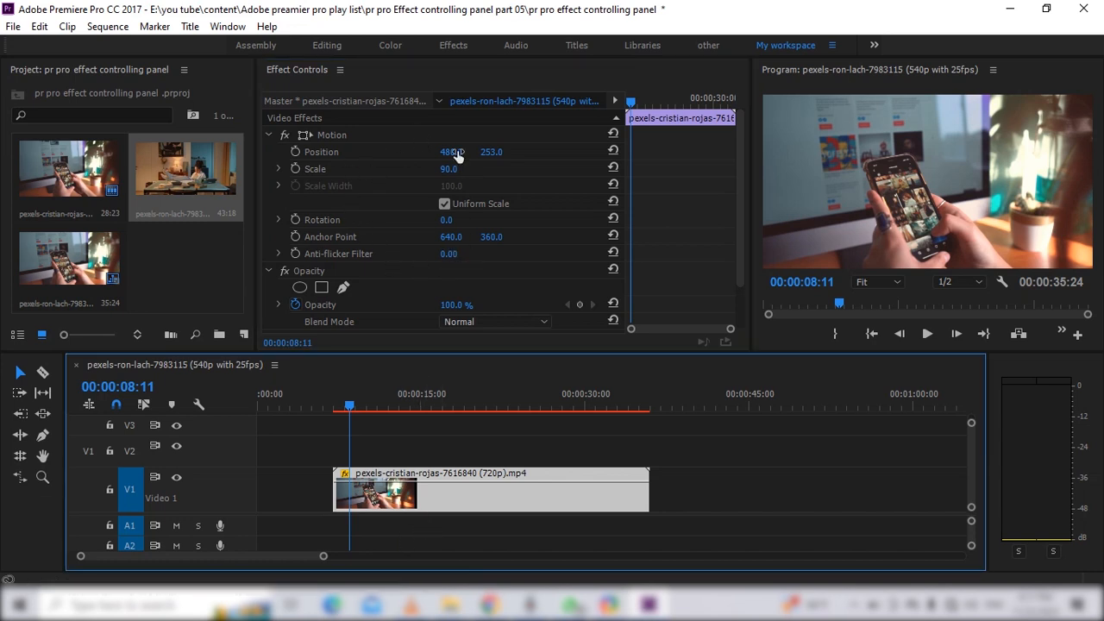
mouse_move(449, 167)
left_mouse_down()
mouse_move(431, 167)
mouse_move(461, 164)
left_mouse_up()
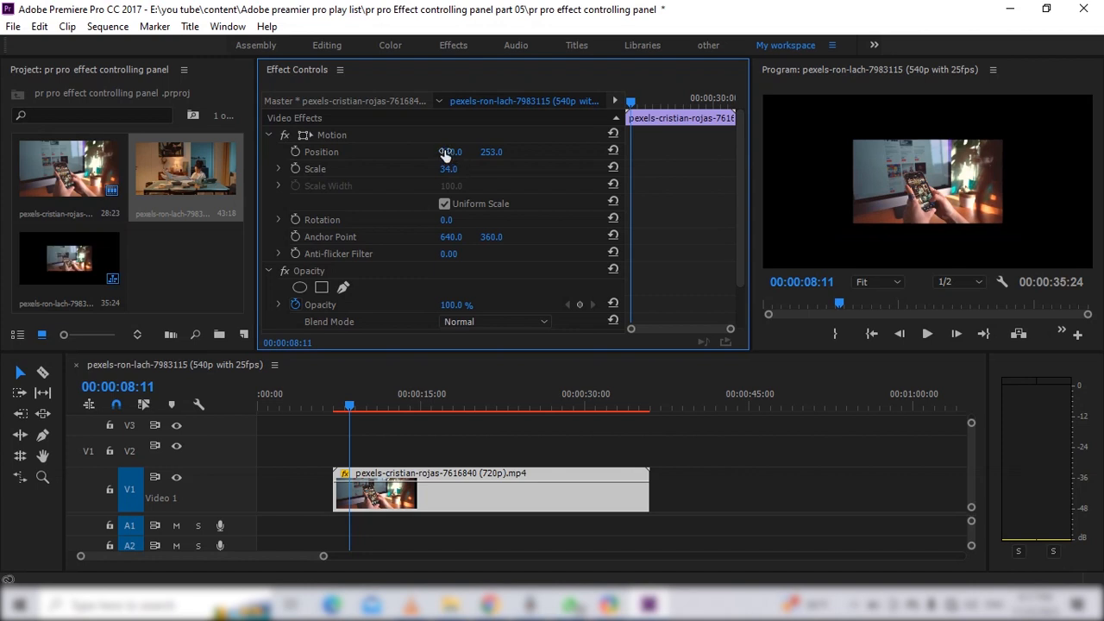
mouse_move(445, 151)
left_mouse_down()
mouse_move(470, 152)
mouse_move(405, 152)
mouse_move(498, 153)
mouse_move(458, 152)
left_mouse_up()
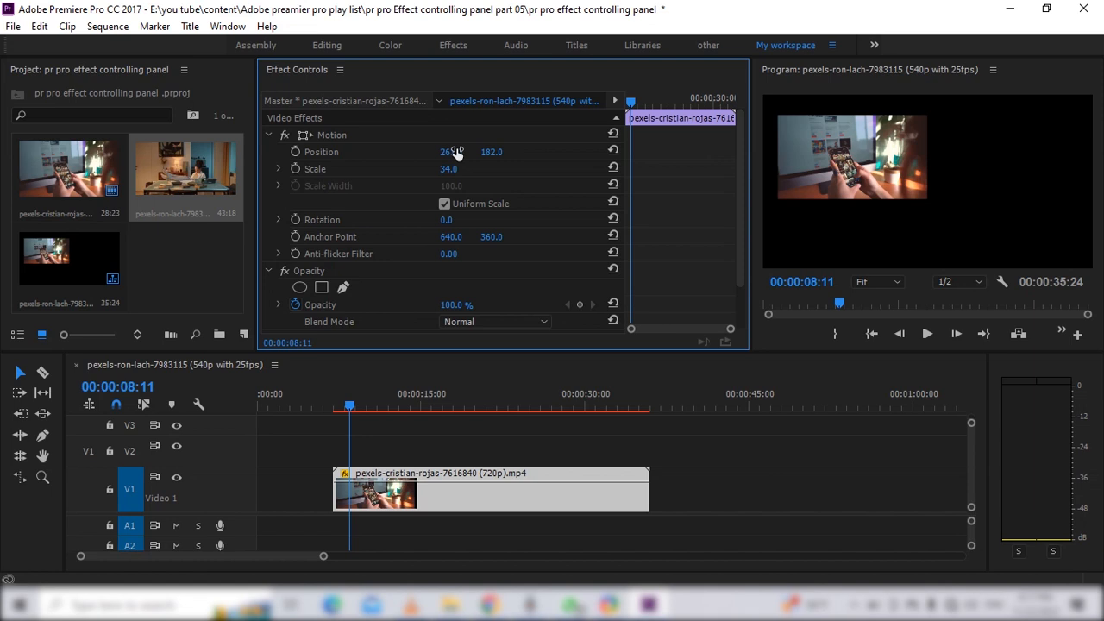
left_click(612, 151)
left_click(614, 167)
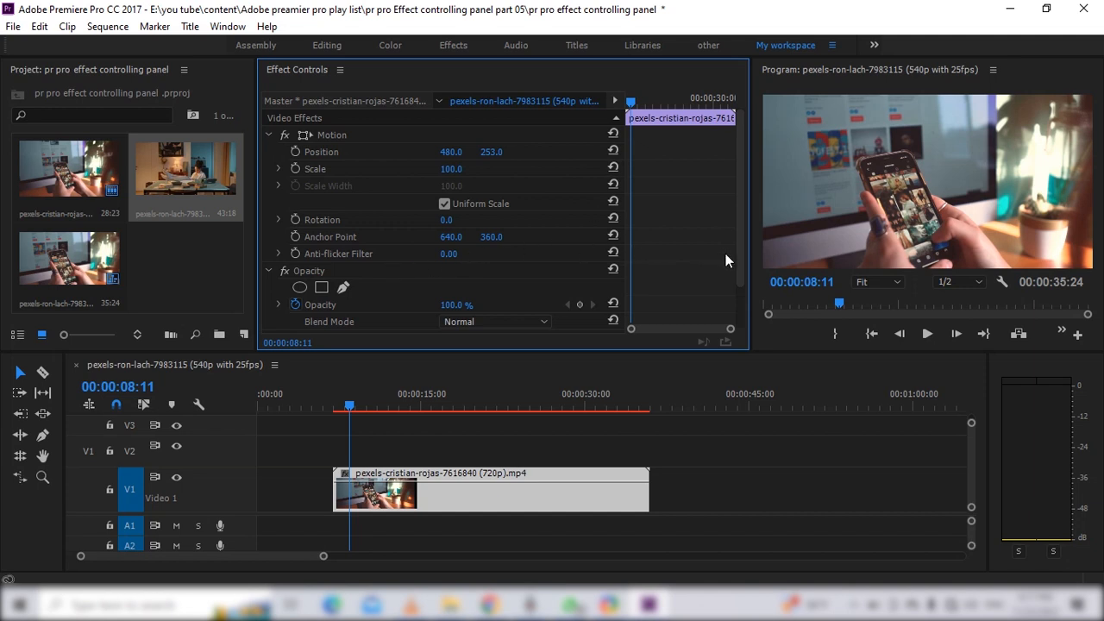
Tilt the phone clip to -7 degrees, set its Rotation to 90 degrees, and save the project.
left_click_drag(739, 258, 737, 294)
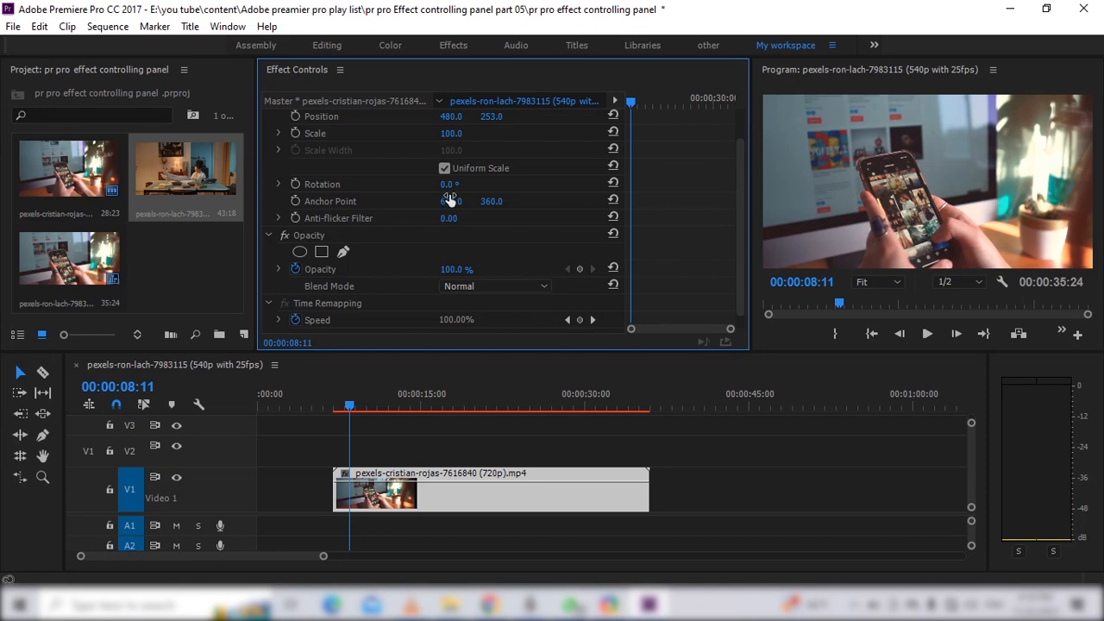
mouse_move(448, 183)
left_mouse_down()
mouse_move(553, 184)
mouse_move(353, 184)
mouse_move(466, 186)
left_mouse_up()
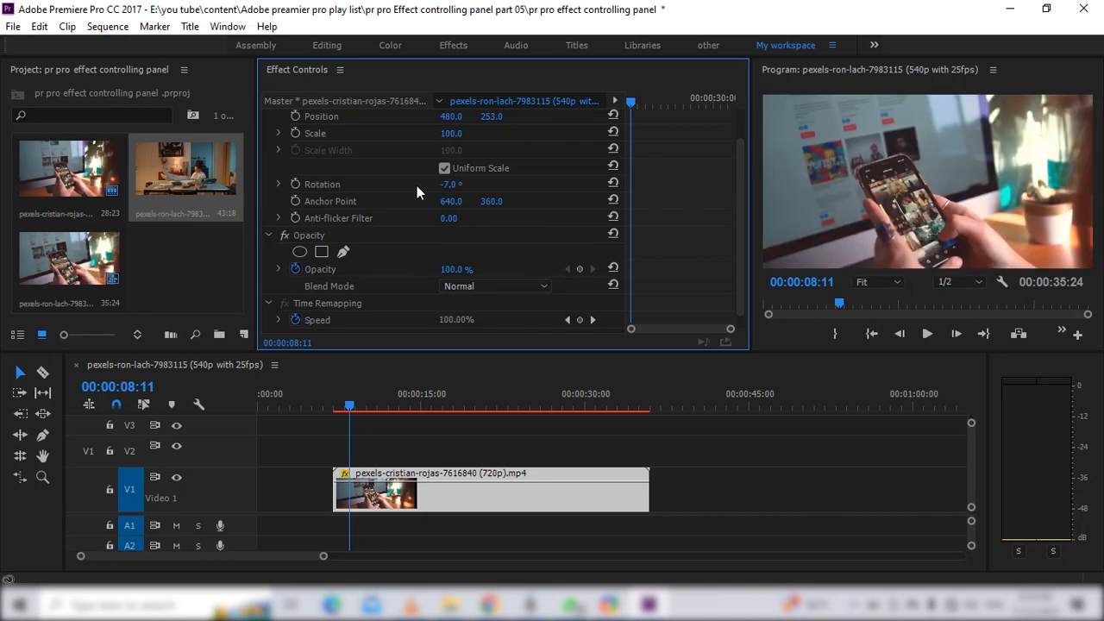
left_click(455, 184)
type("90")
key("Return")
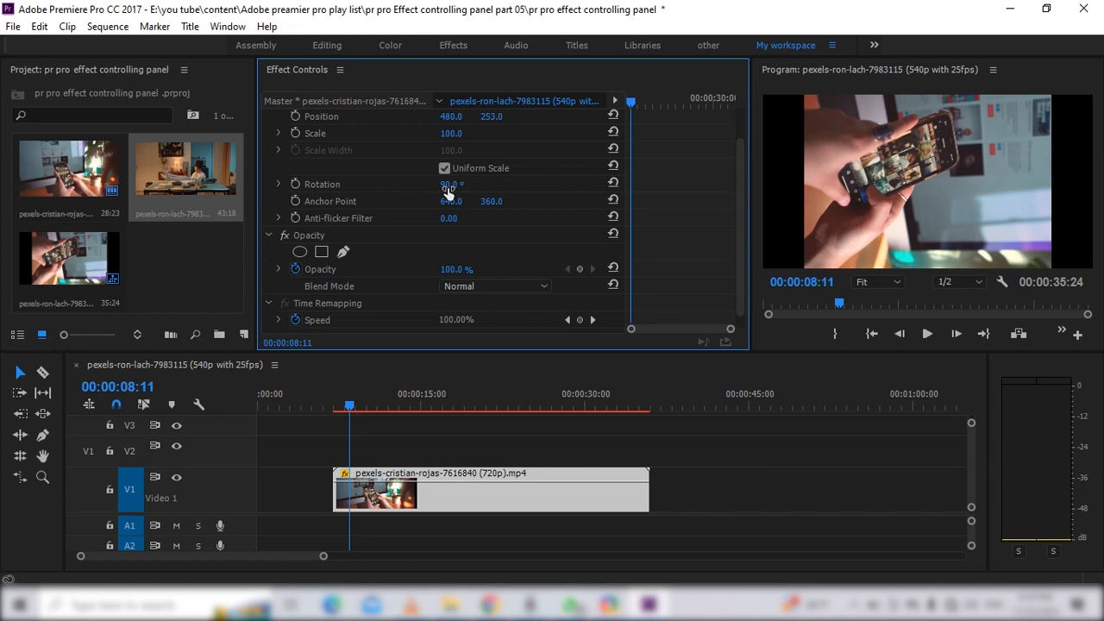
key("ctrl+s")
mouse_move(451, 133)
left_mouse_down()
mouse_move(401, 133)
mouse_move(448, 118)
mouse_move(637, 118)
mouse_move(247, 118)
mouse_move(656, 118)
mouse_move(424, 118)
mouse_move(457, 118)
left_mouse_up()
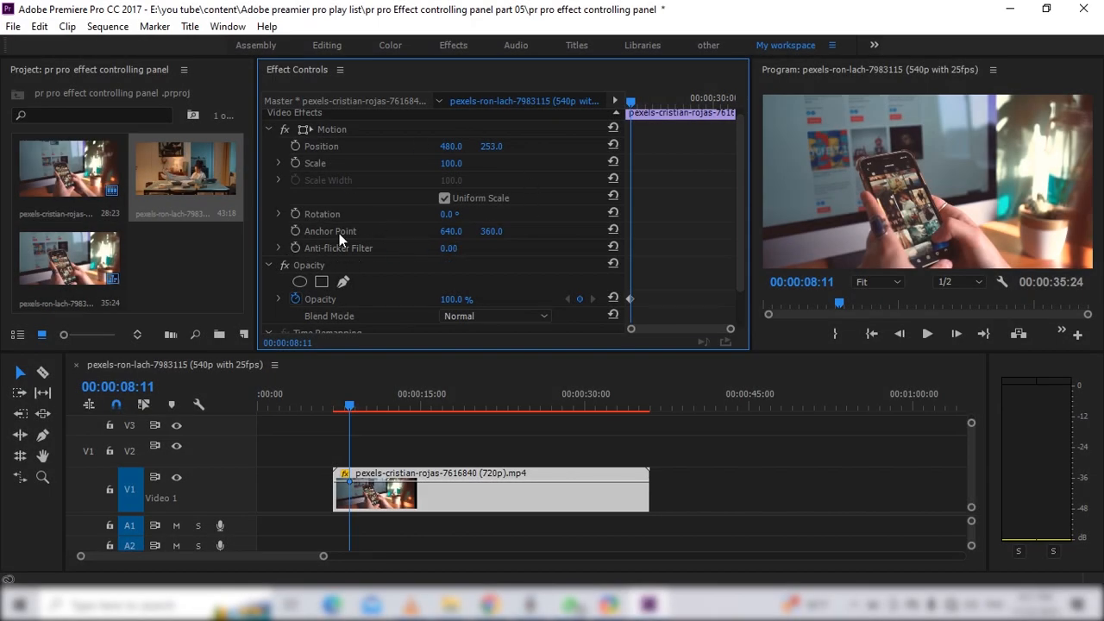
Show the phone clip's Motion handles in the Program monitor and reduce its Scale to 59.
scroll(744, 228, "down", 1)
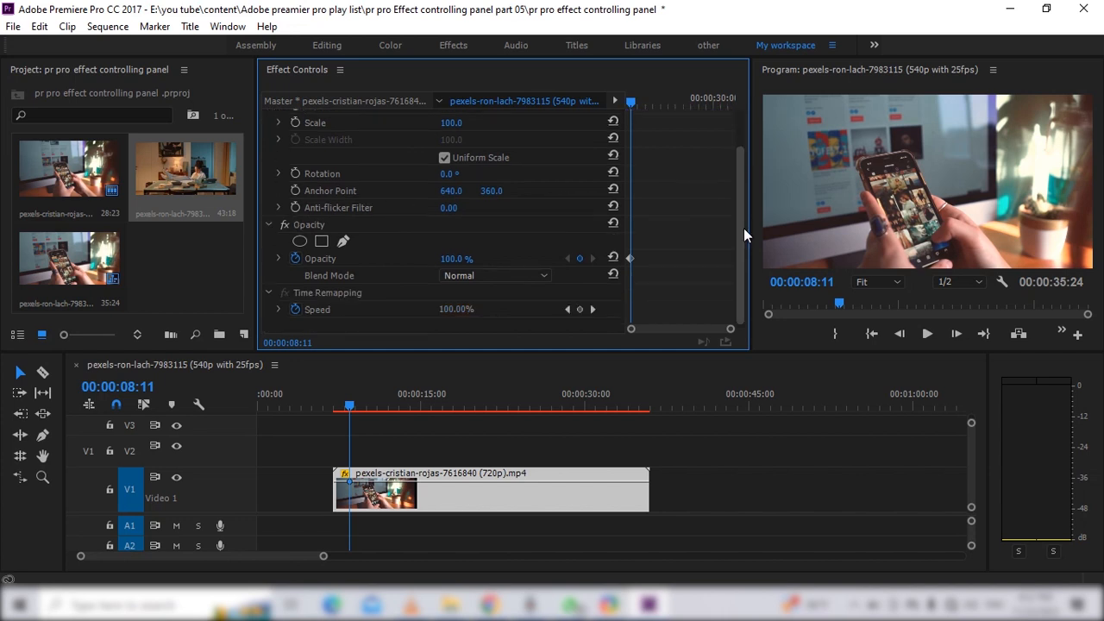
scroll(744, 228, "up", 1)
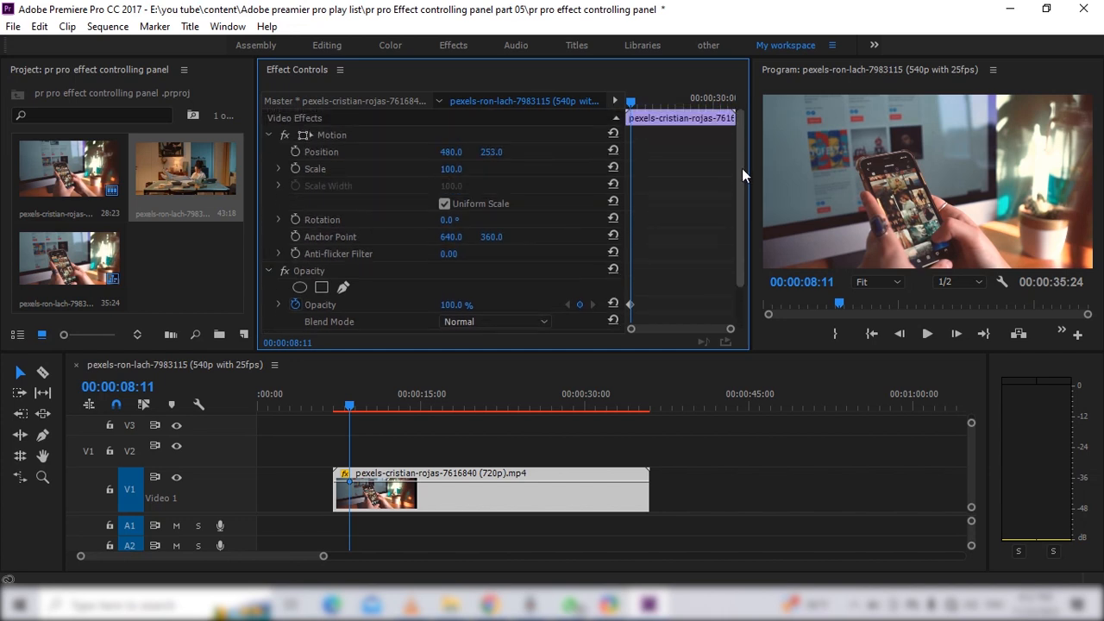
left_click(366, 133)
left_click_drag(451, 169, 461, 169)
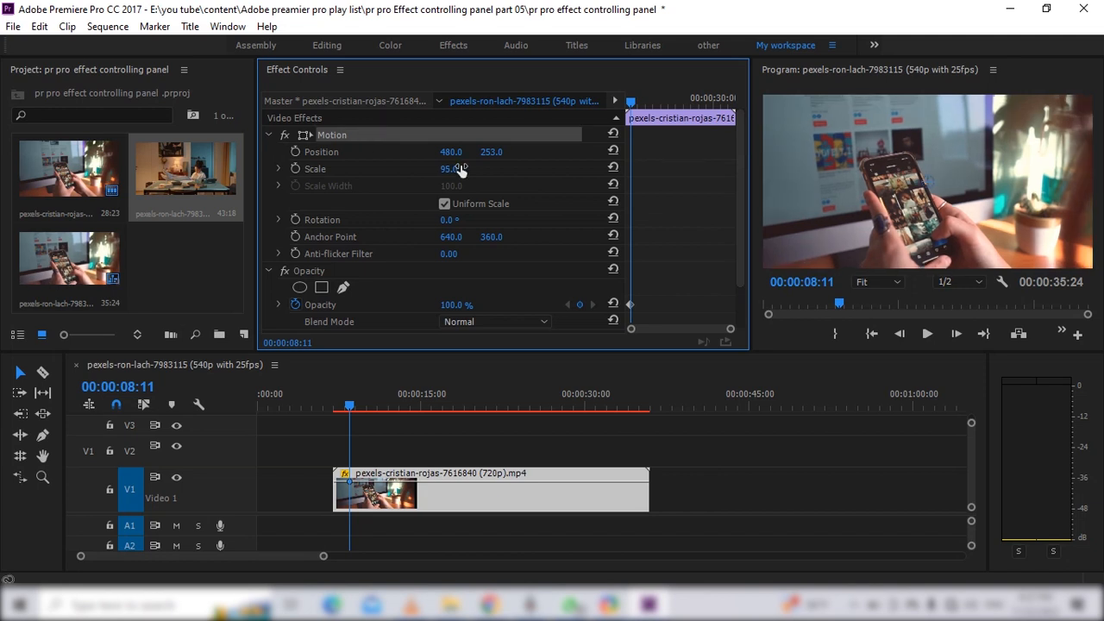
left_click_drag(460, 168, 429, 168)
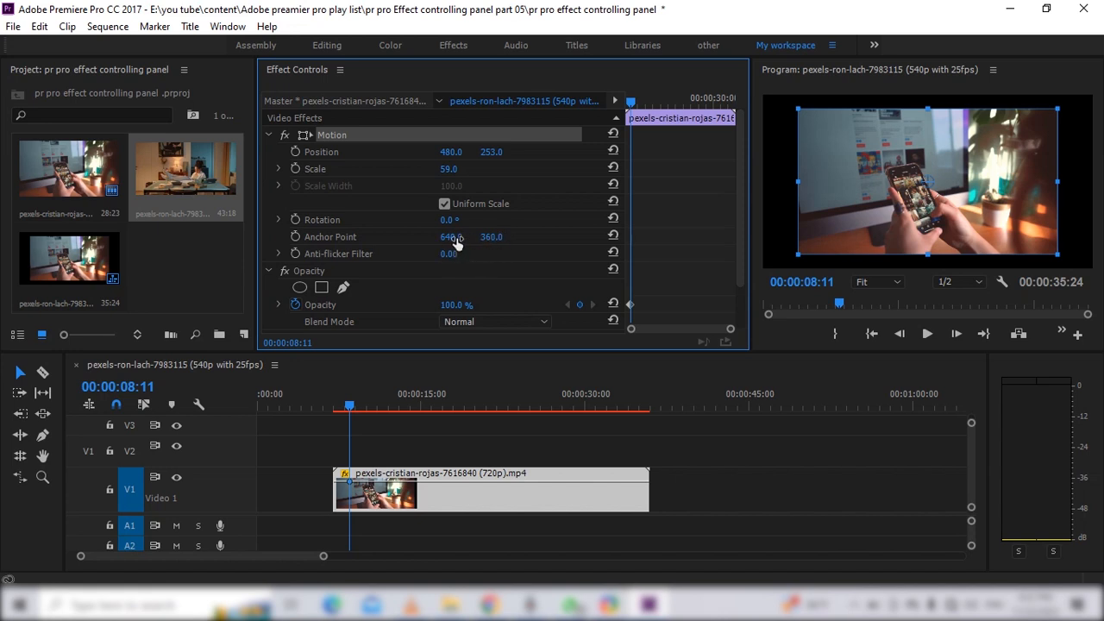
Move the phone clip's anchor point into the upper-left part of the image, finishing at about 93.7, 117.7.
left_click_drag(447, 244, 489, 237)
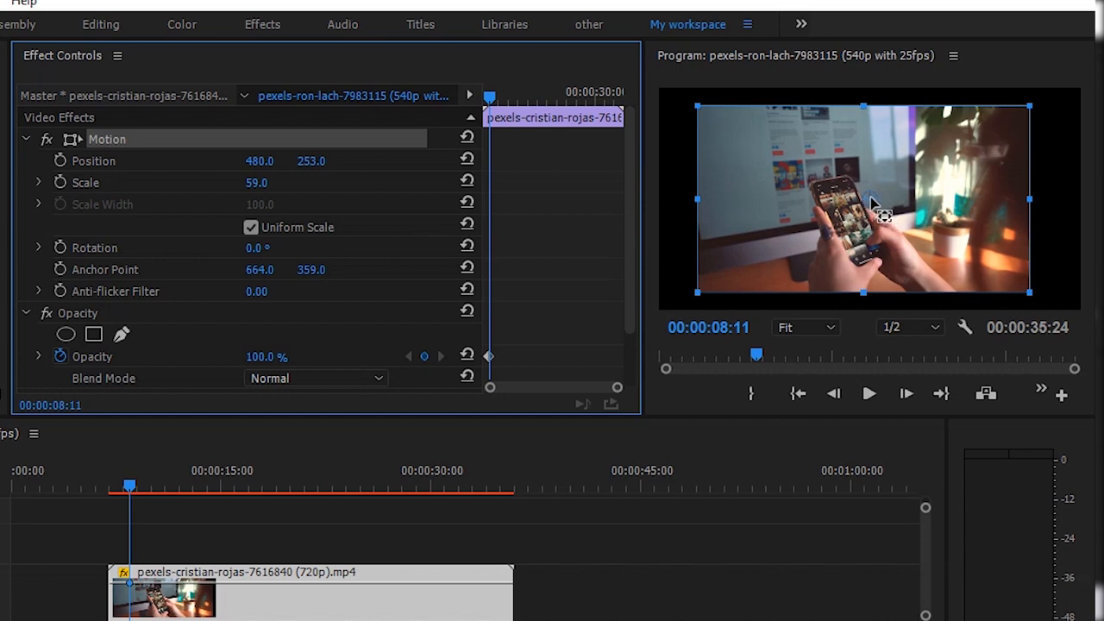
left_click(841, 206)
left_click_drag(772, 201, 983, 153)
left_click_drag(889, 158, 736, 150)
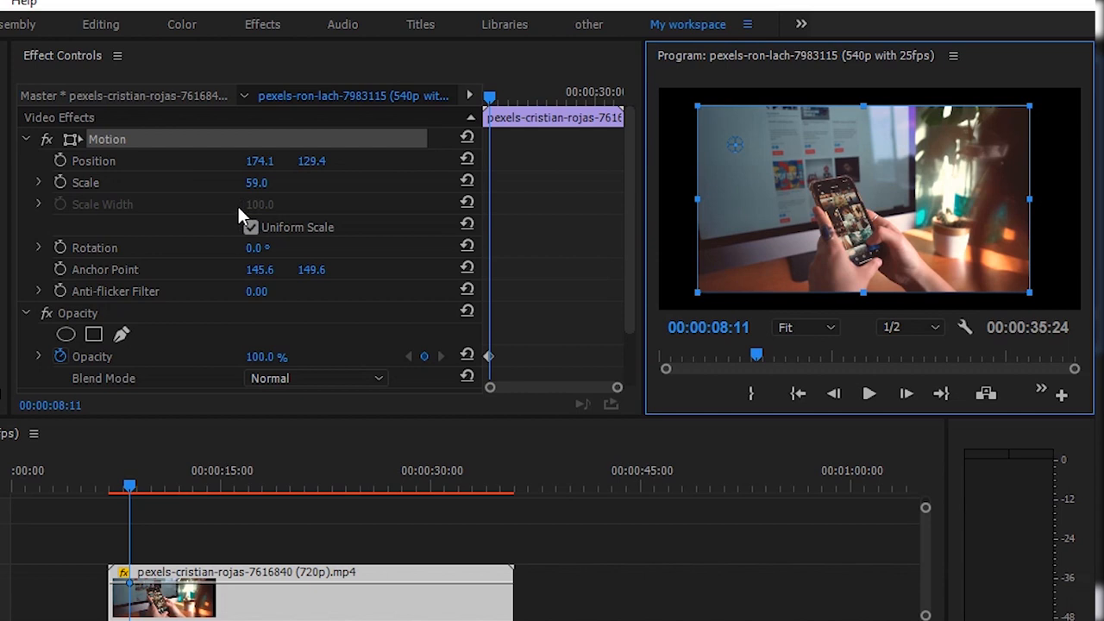
mouse_move(734, 145)
left_mouse_down()
mouse_move(724, 148)
mouse_move(736, 152)
left_mouse_up()
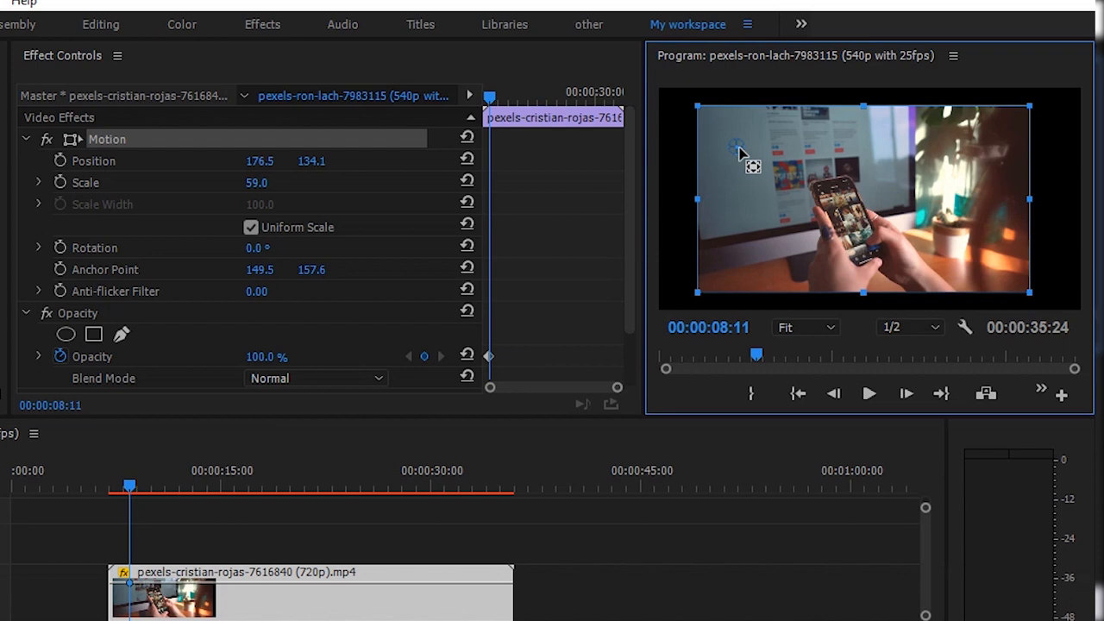
mouse_move(737, 150)
left_mouse_down()
mouse_move(744, 141)
mouse_move(730, 152)
mouse_move(723, 143)
left_mouse_up()
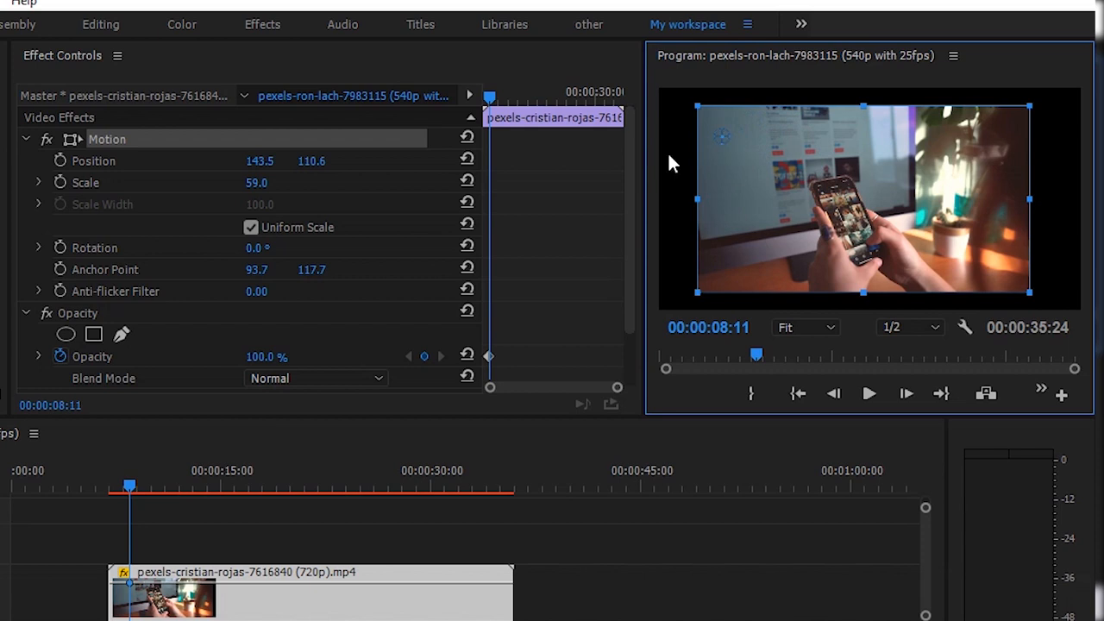
Try rotating the phone clip around its relocated anchor point.
left_click(257, 250)
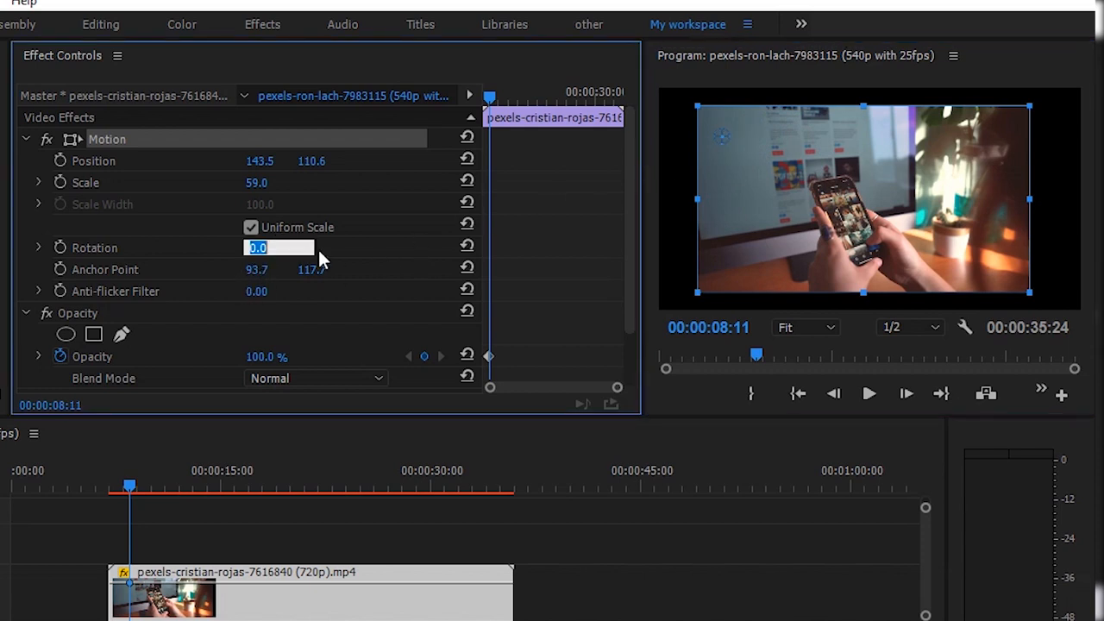
left_click(328, 244)
left_click_drag(257, 249, 280, 248)
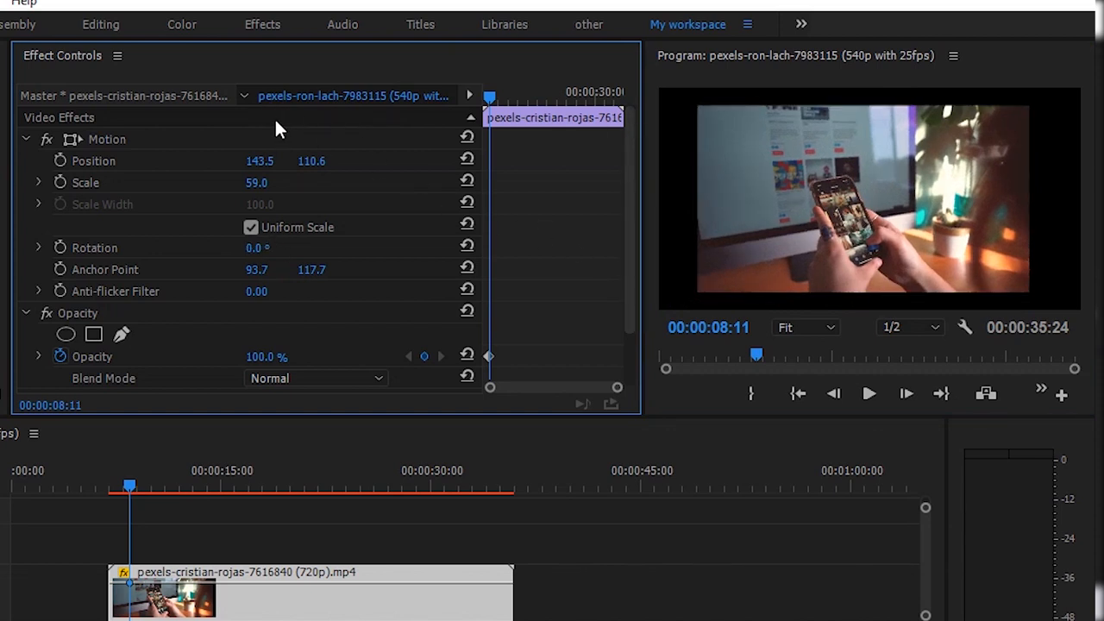
Enlarge the phone clip's Scale to 78 with the Motion handles shown, shift its Anchor Point to 77.7 horizontally, and reset the Anchor Point.
left_click(238, 138)
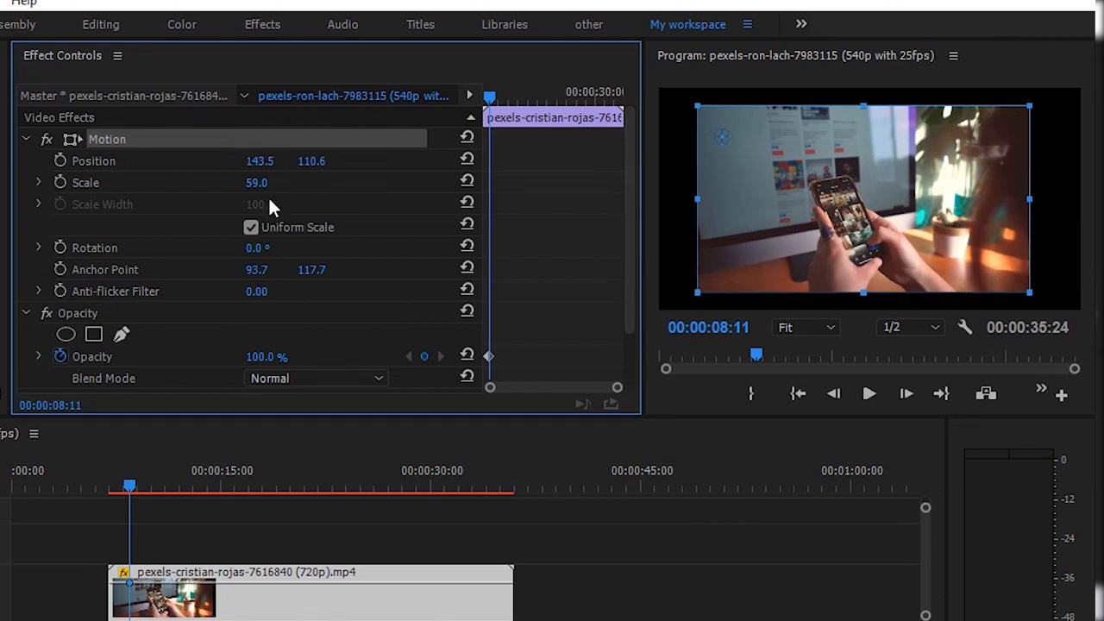
mouse_move(256, 182)
left_mouse_down()
mouse_move(333, 182)
mouse_move(272, 183)
left_mouse_up()
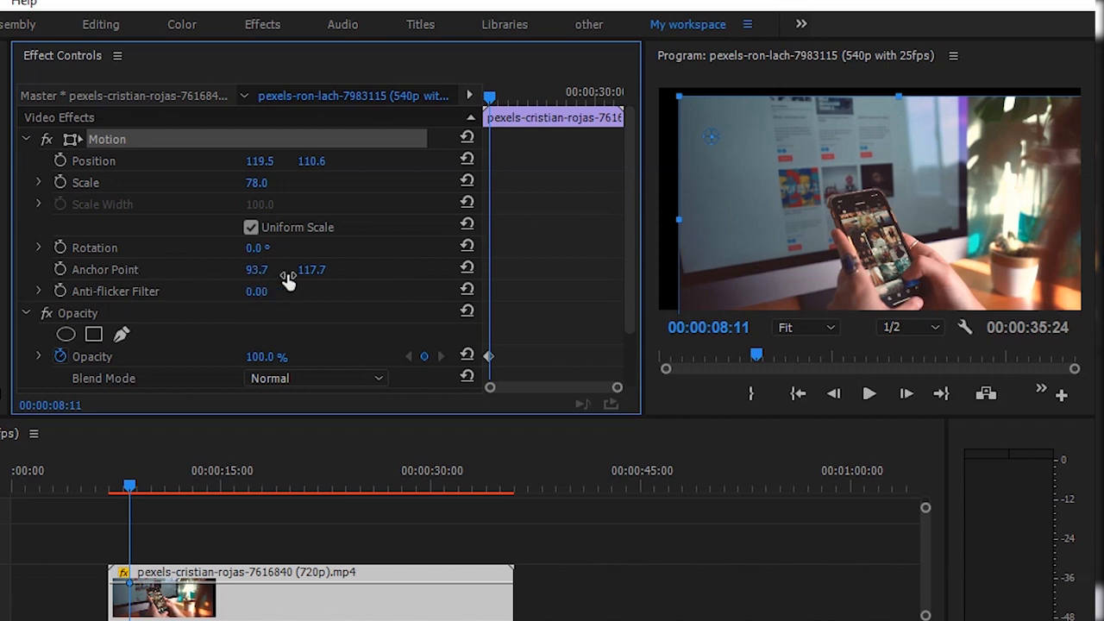
left_click_drag(259, 271, 317, 270)
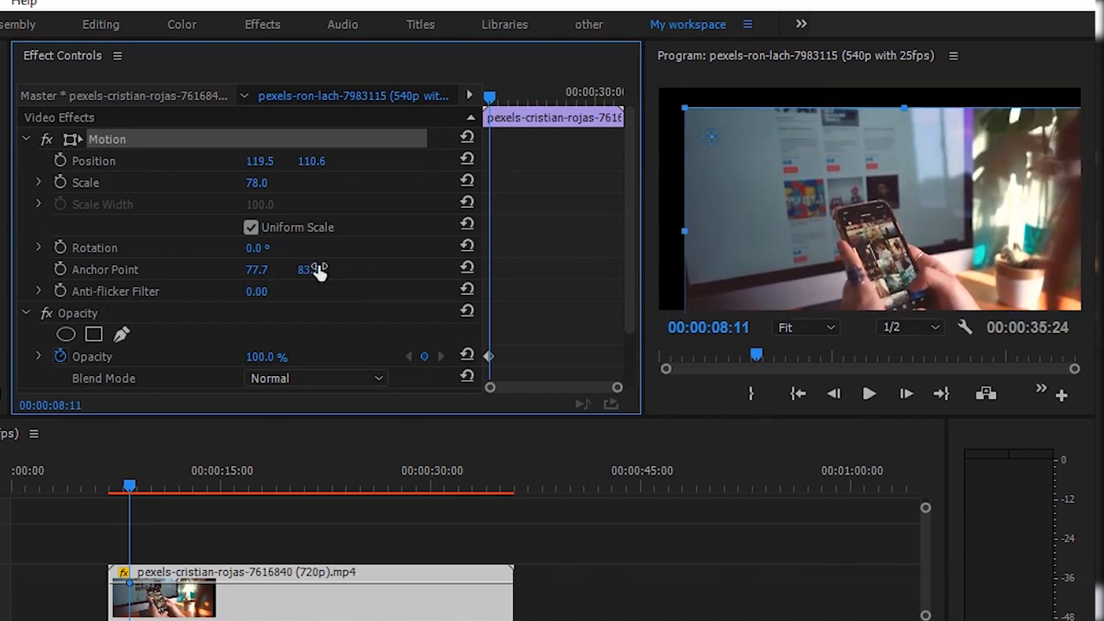
left_click(466, 268)
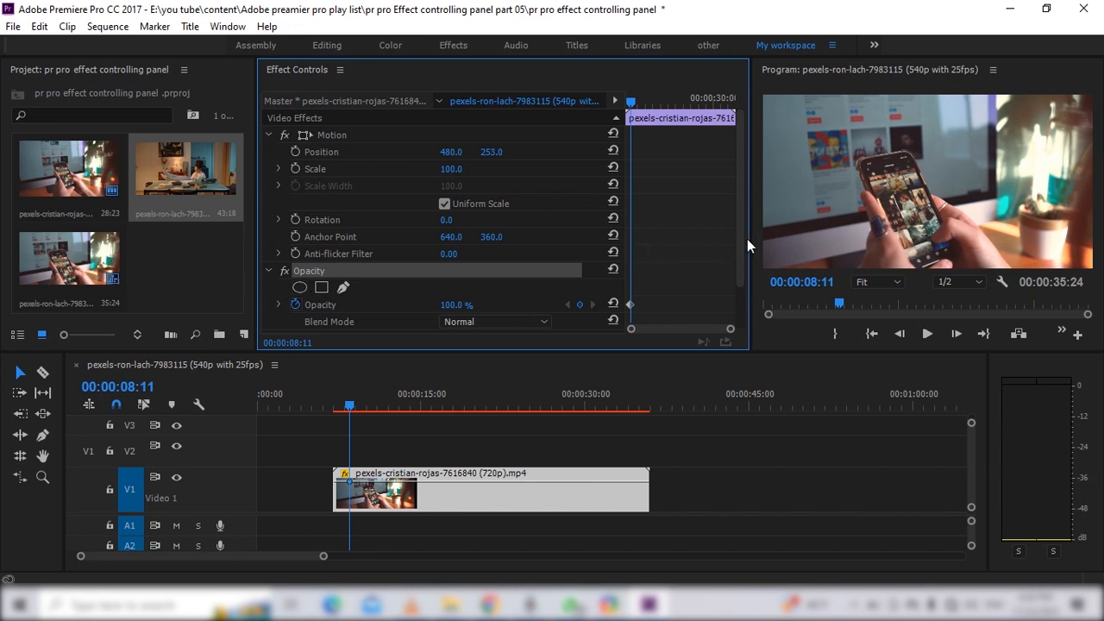
Stack the phone clip on V2 above the desk clip on V1 with matching starts, and move the playhead to 00:00:09:08.
left_click_drag(739, 238, 741, 284)
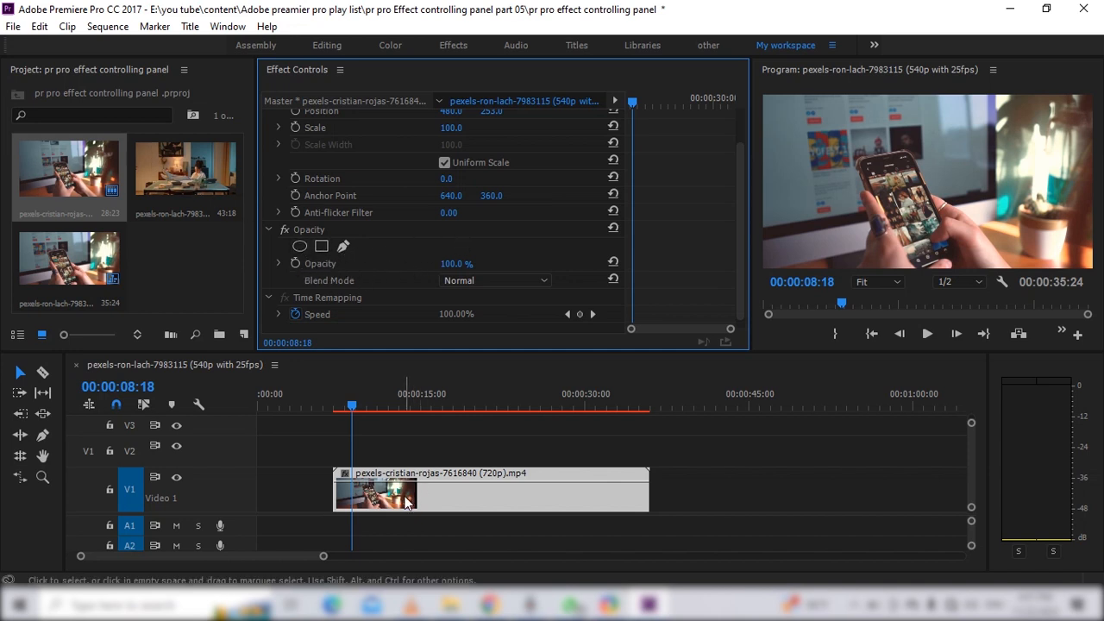
left_click_drag(407, 503, 408, 463)
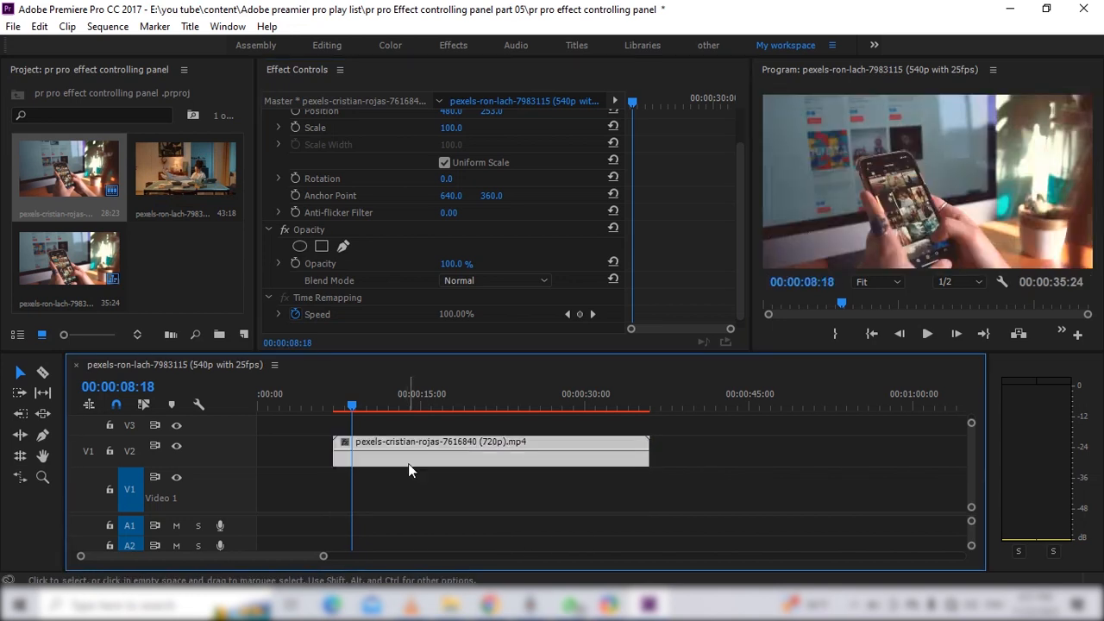
left_click(200, 170)
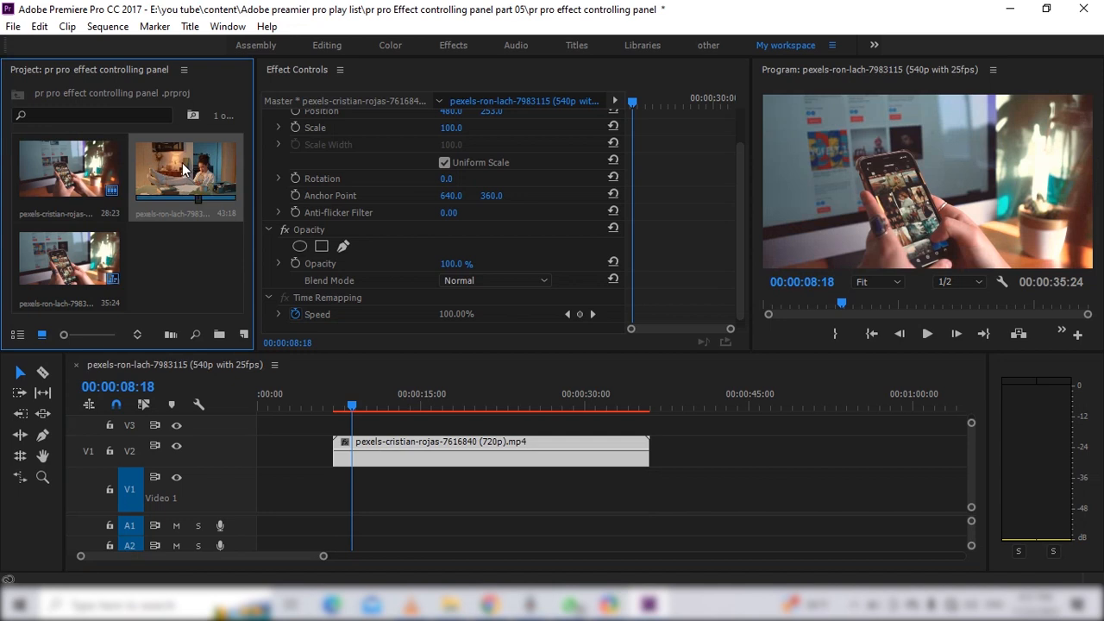
left_click_drag(182, 169, 336, 487)
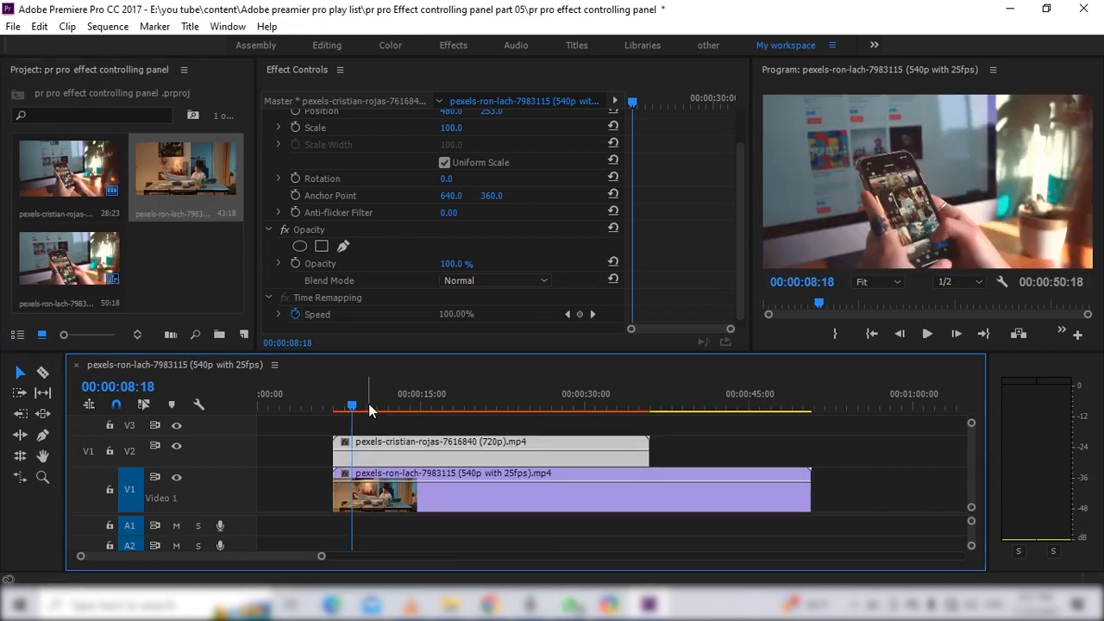
mouse_move(352, 406)
left_mouse_down()
mouse_move(370, 407)
mouse_move(360, 407)
left_mouse_up()
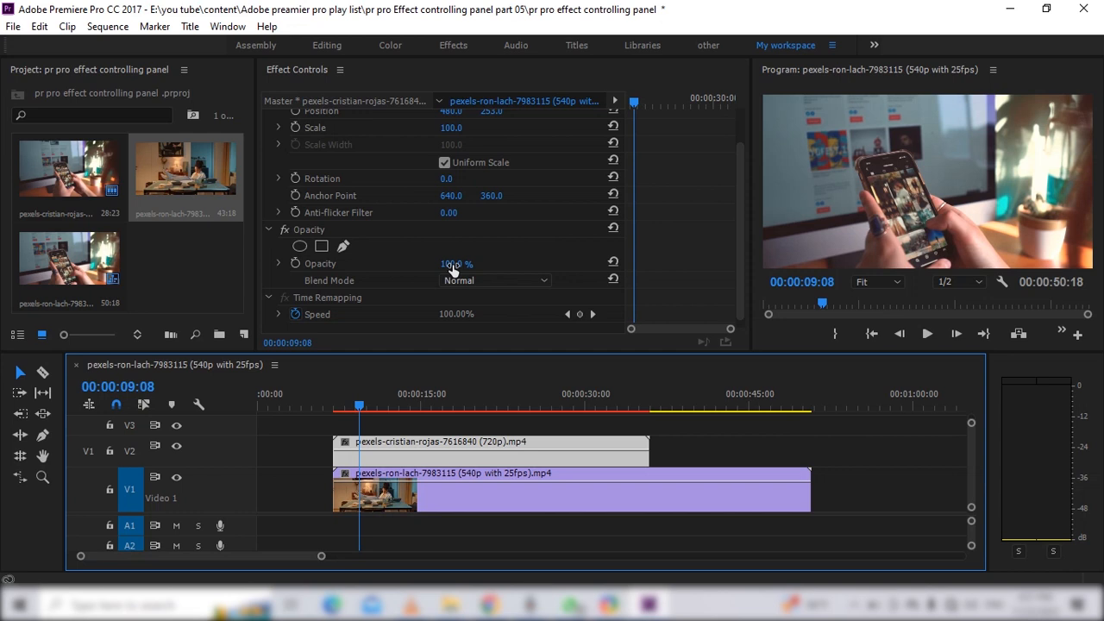
Lower the phone clip's Opacity to nearly zero to reveal the desk clip underneath, and restore it to 100%.
mouse_move(452, 268)
left_mouse_down()
mouse_move(377, 268)
mouse_move(460, 265)
left_mouse_up()
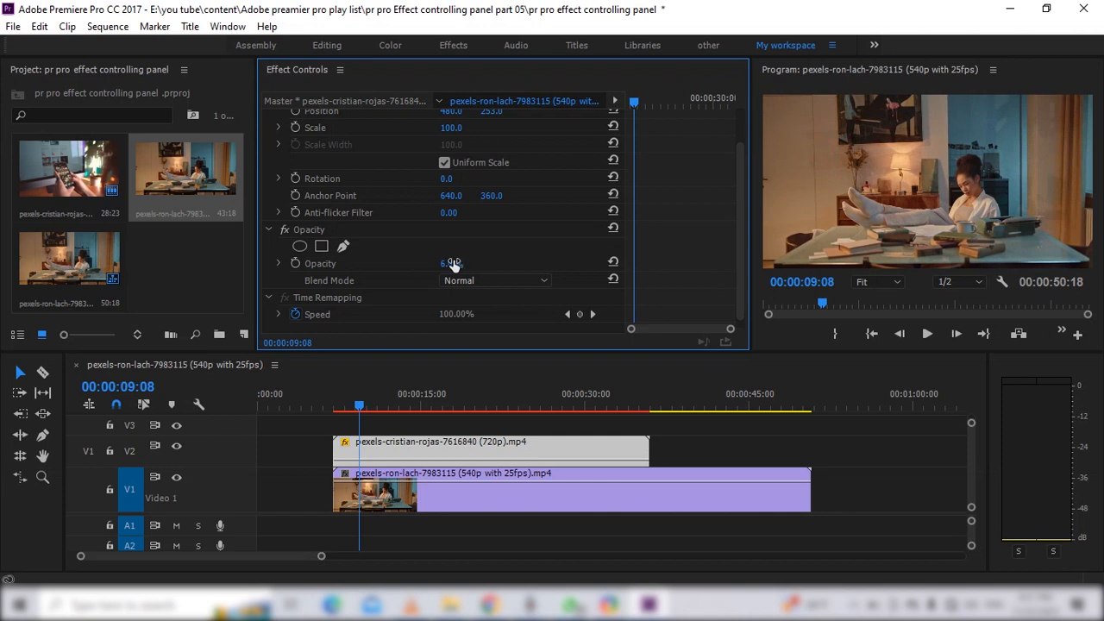
left_click(461, 263)
left_click(499, 259)
left_click_drag(451, 263, 542, 274)
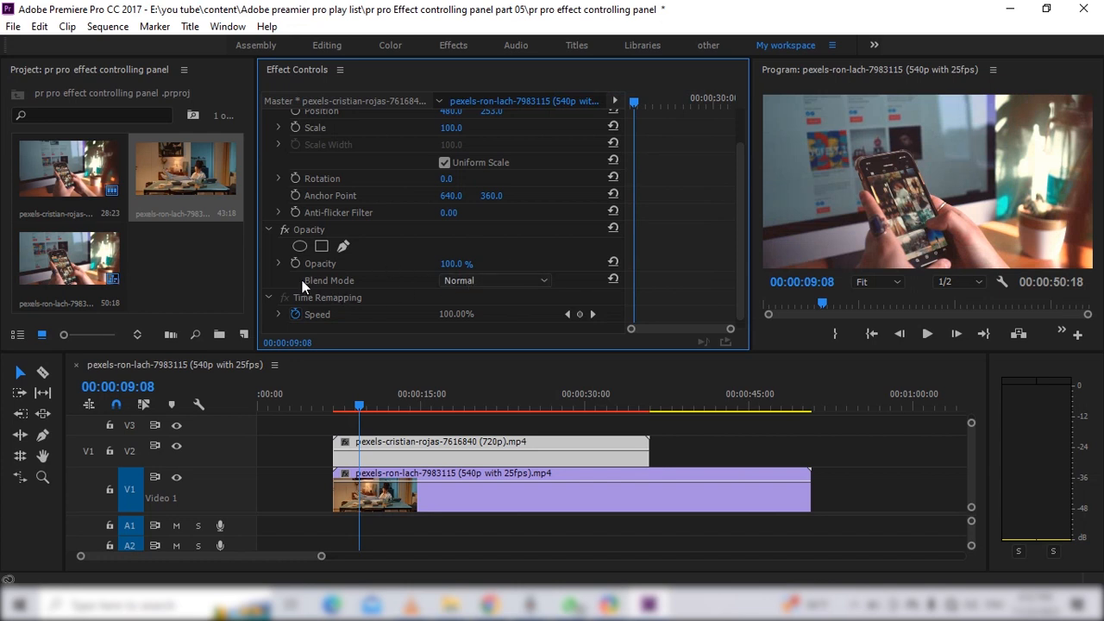
Try the Darken, Color Burn and Hard Mix blend modes on the phone clip over the desk clip.
left_click(528, 280)
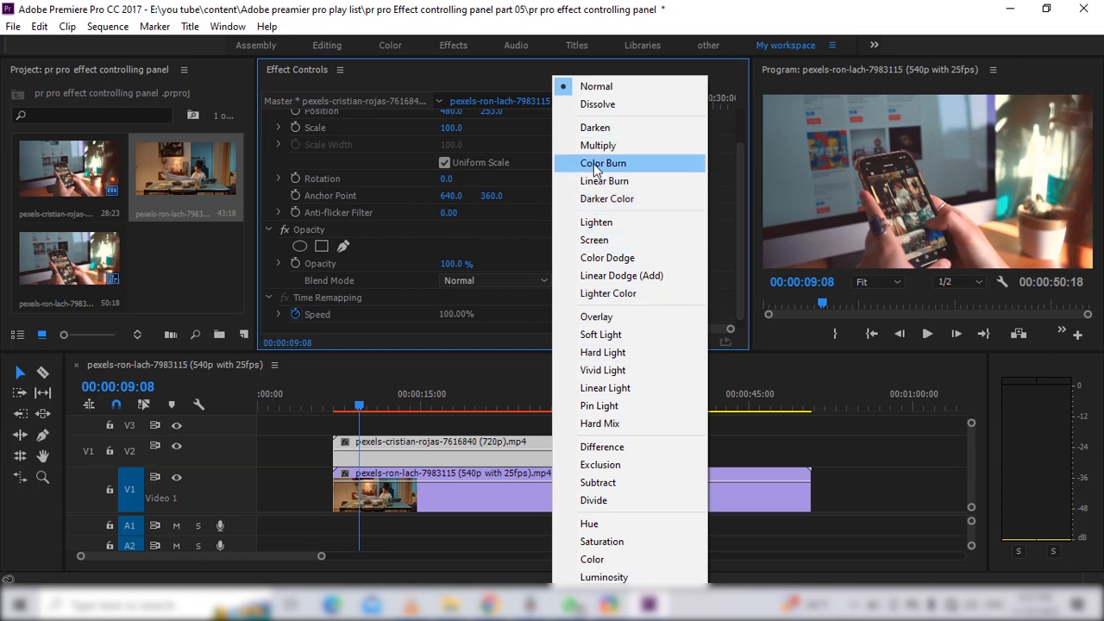
left_click(594, 127)
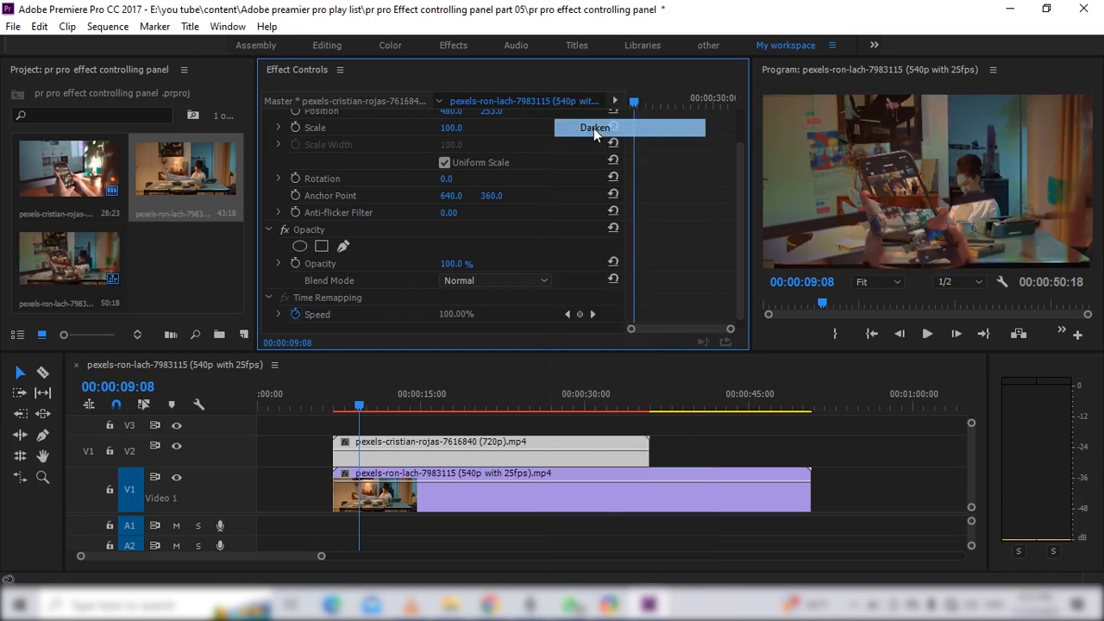
left_click(514, 285)
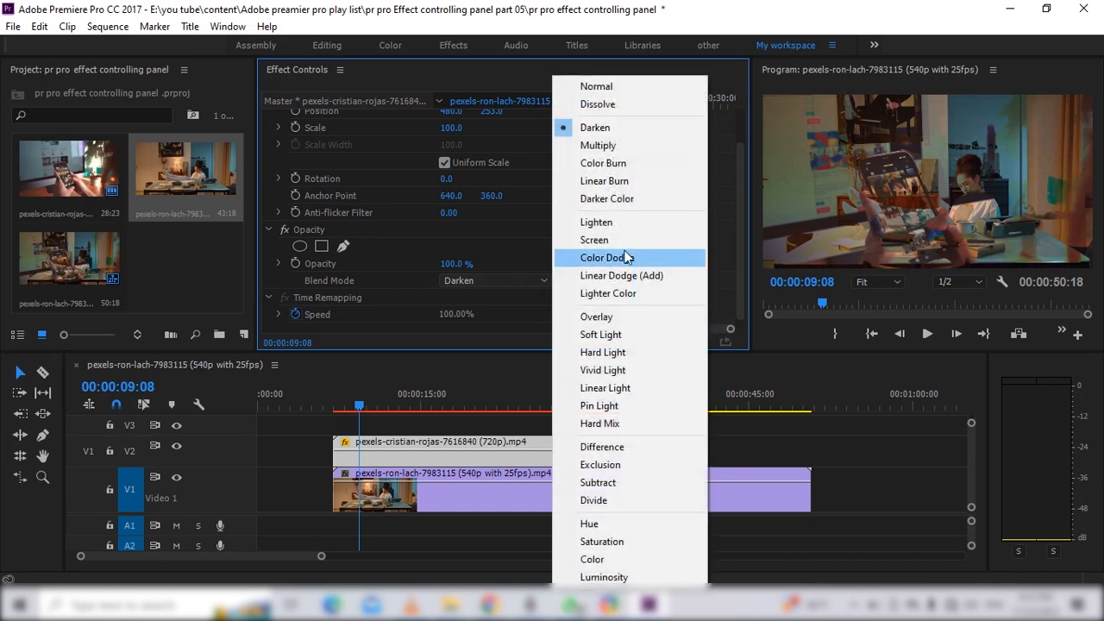
left_click(603, 163)
left_click(487, 279)
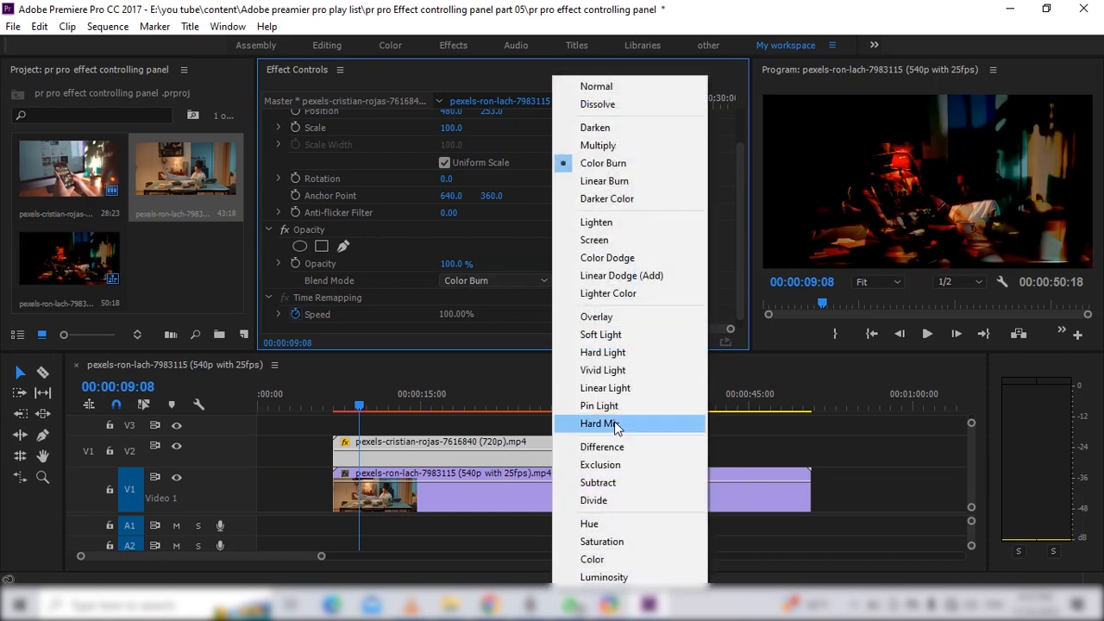
left_click(634, 424)
Try the Color Dodge and Hue blend modes on the phone clip, and return its Blend Mode to Normal.
left_click(514, 281)
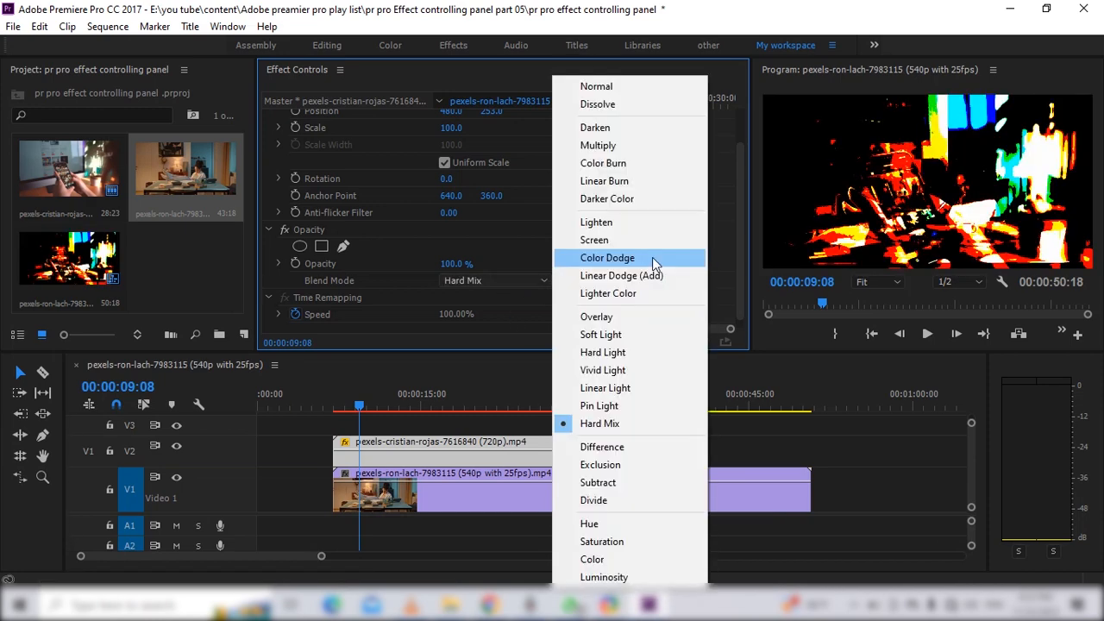
left_click(652, 257)
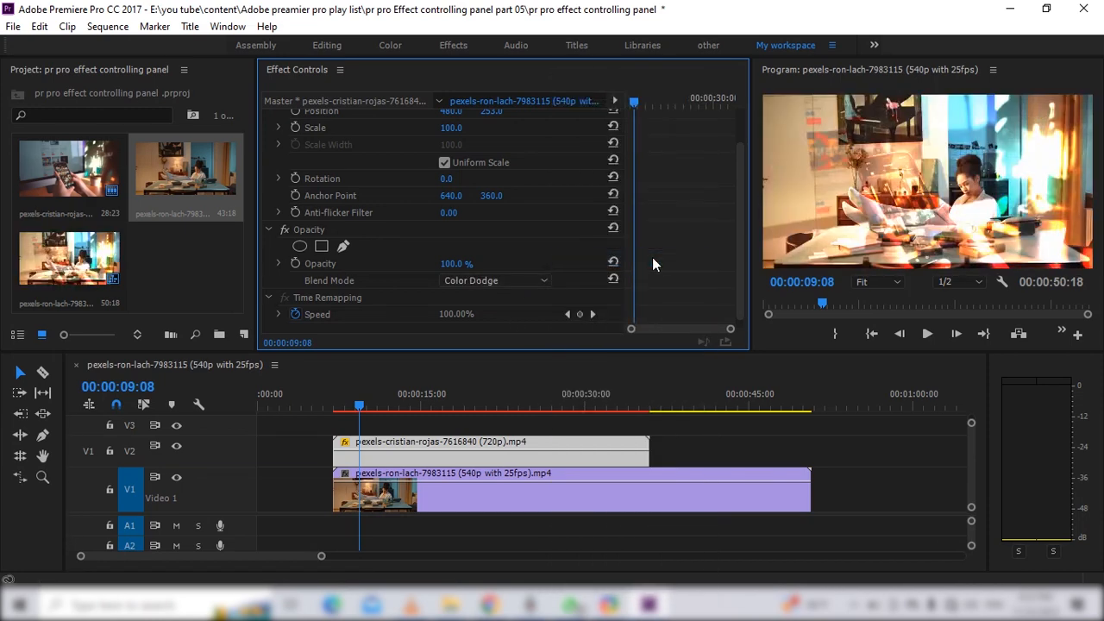
left_click(497, 279)
left_click(589, 523)
left_click(509, 280)
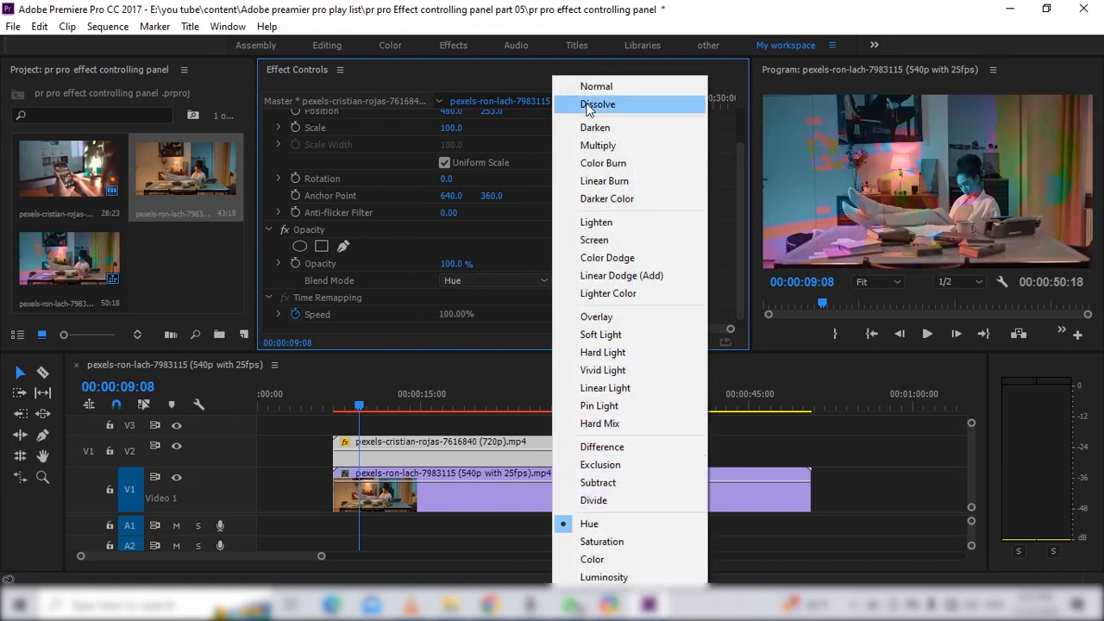
left_click(580, 87)
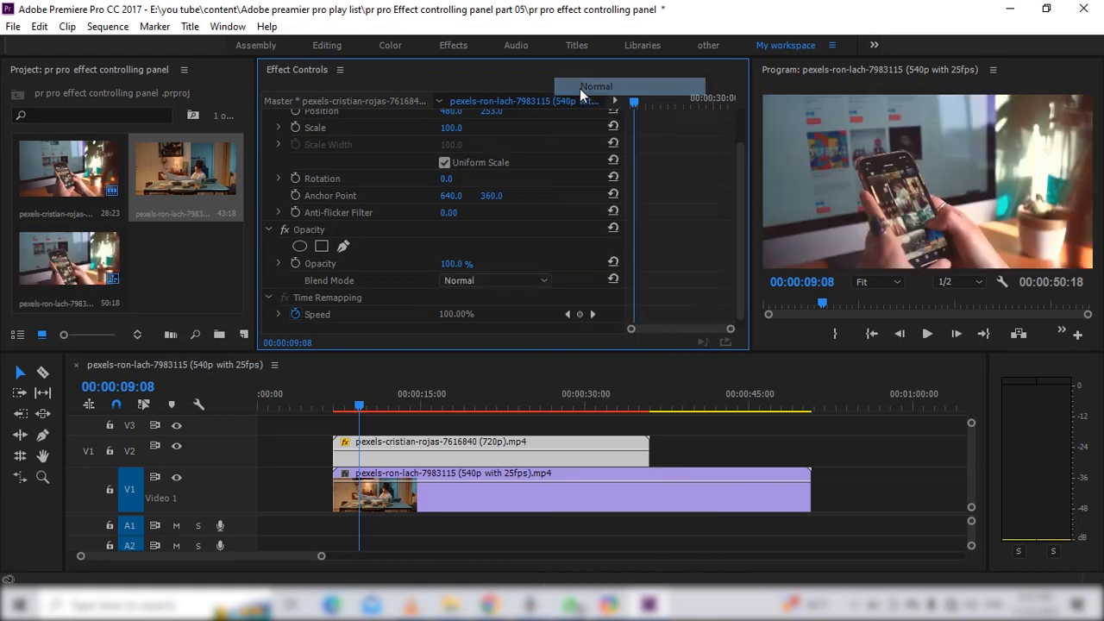
scroll(414, 263, "down", 1)
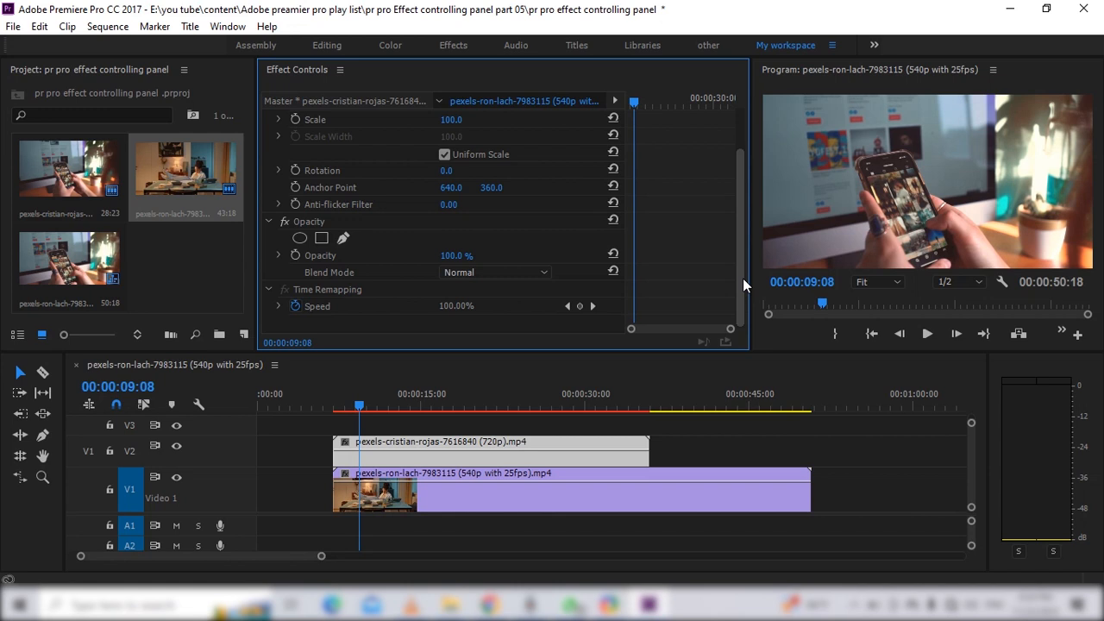
left_click_drag(743, 277, 747, 190)
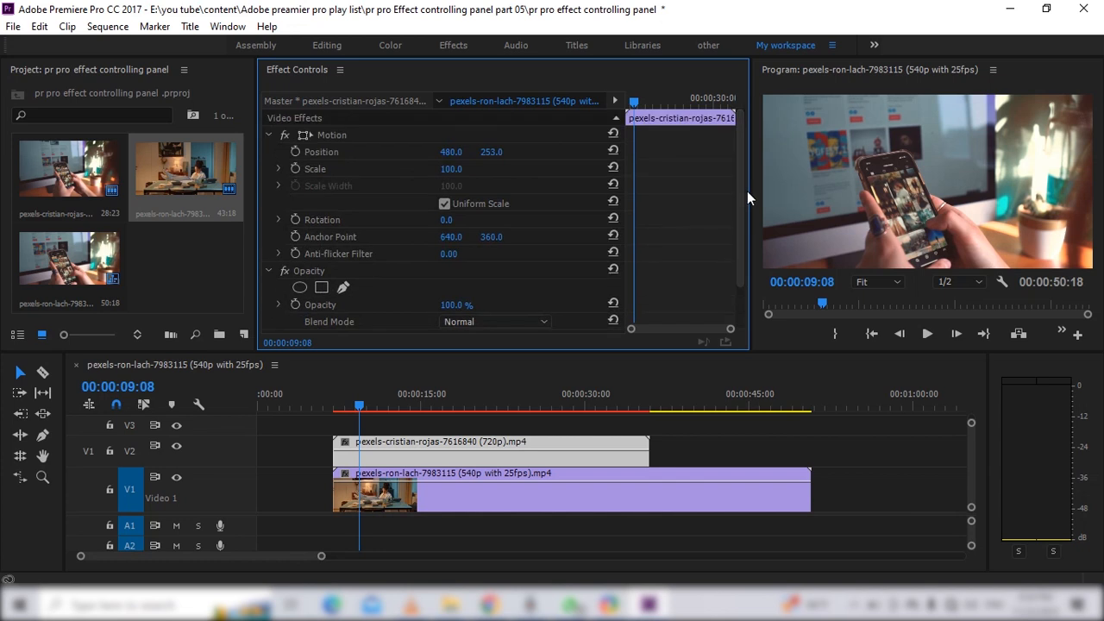